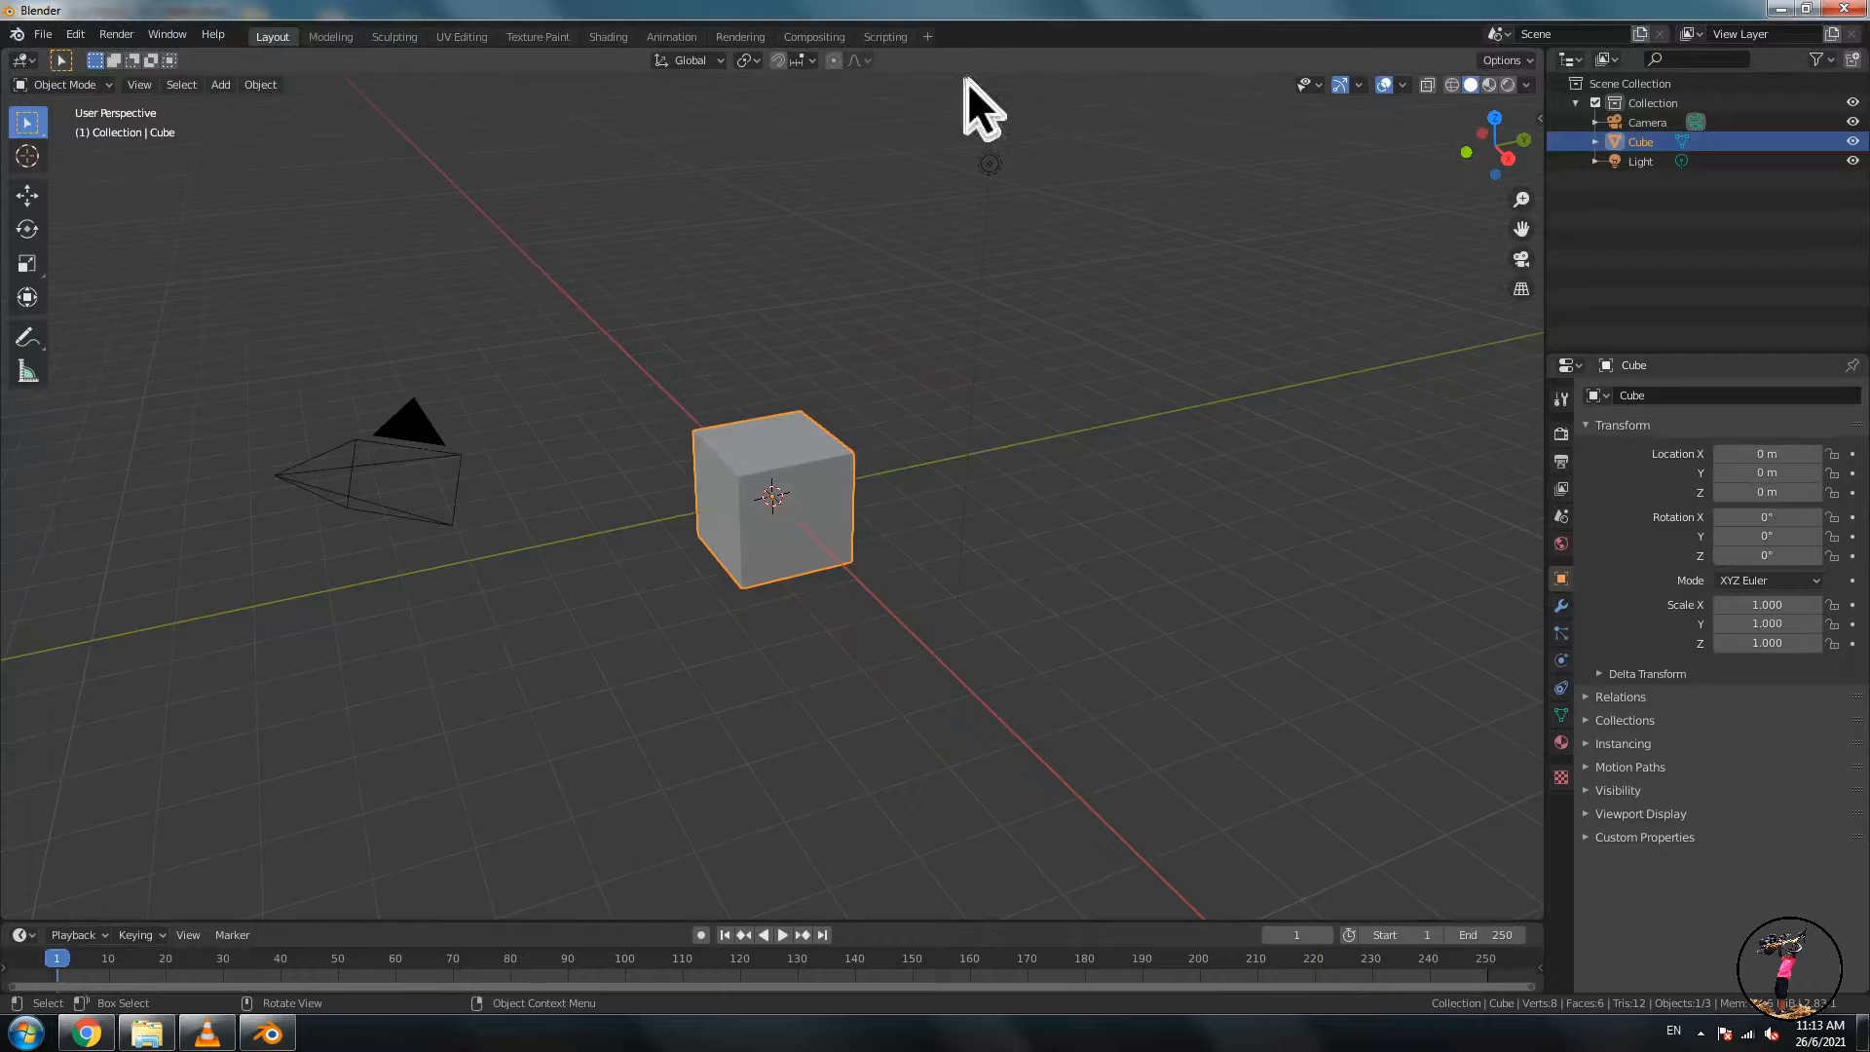
# - Add a new Video Editing workspace
pyautogui.click(930, 39)
pyautogui.moveTo(909, 149)
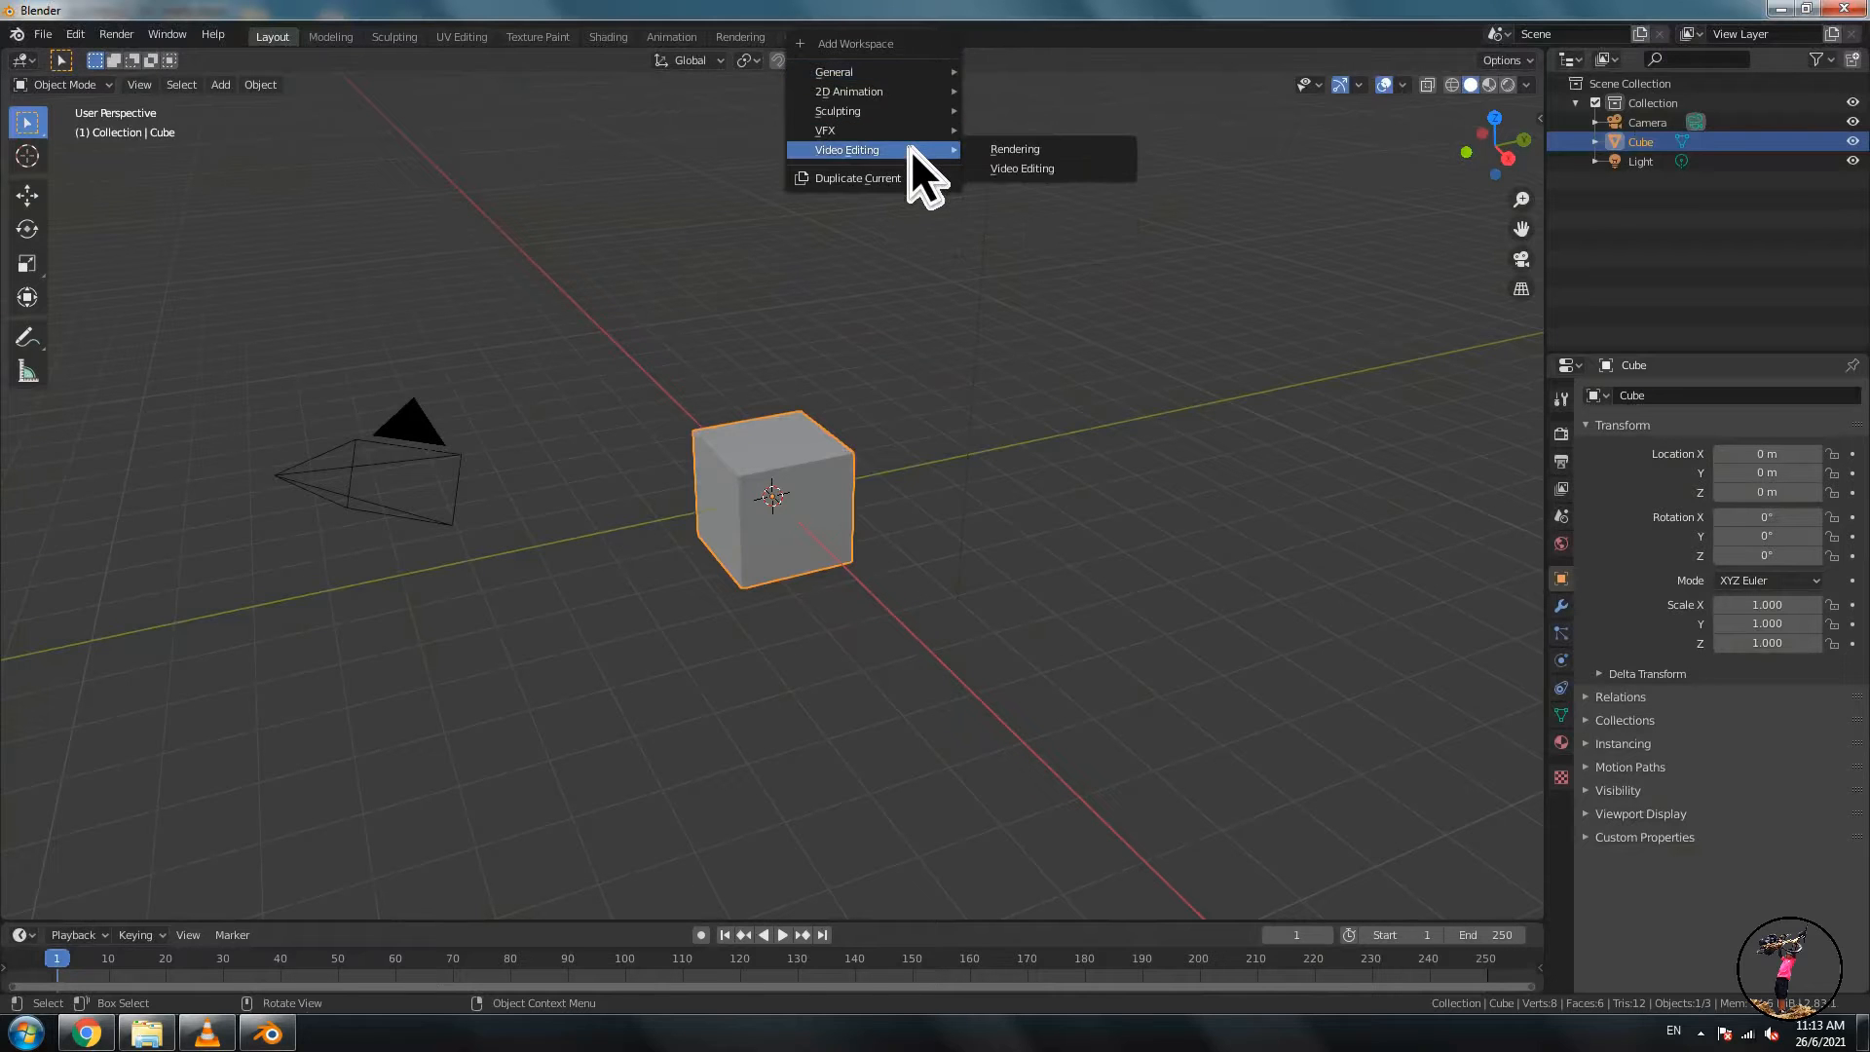
pyautogui.click(1054, 168)
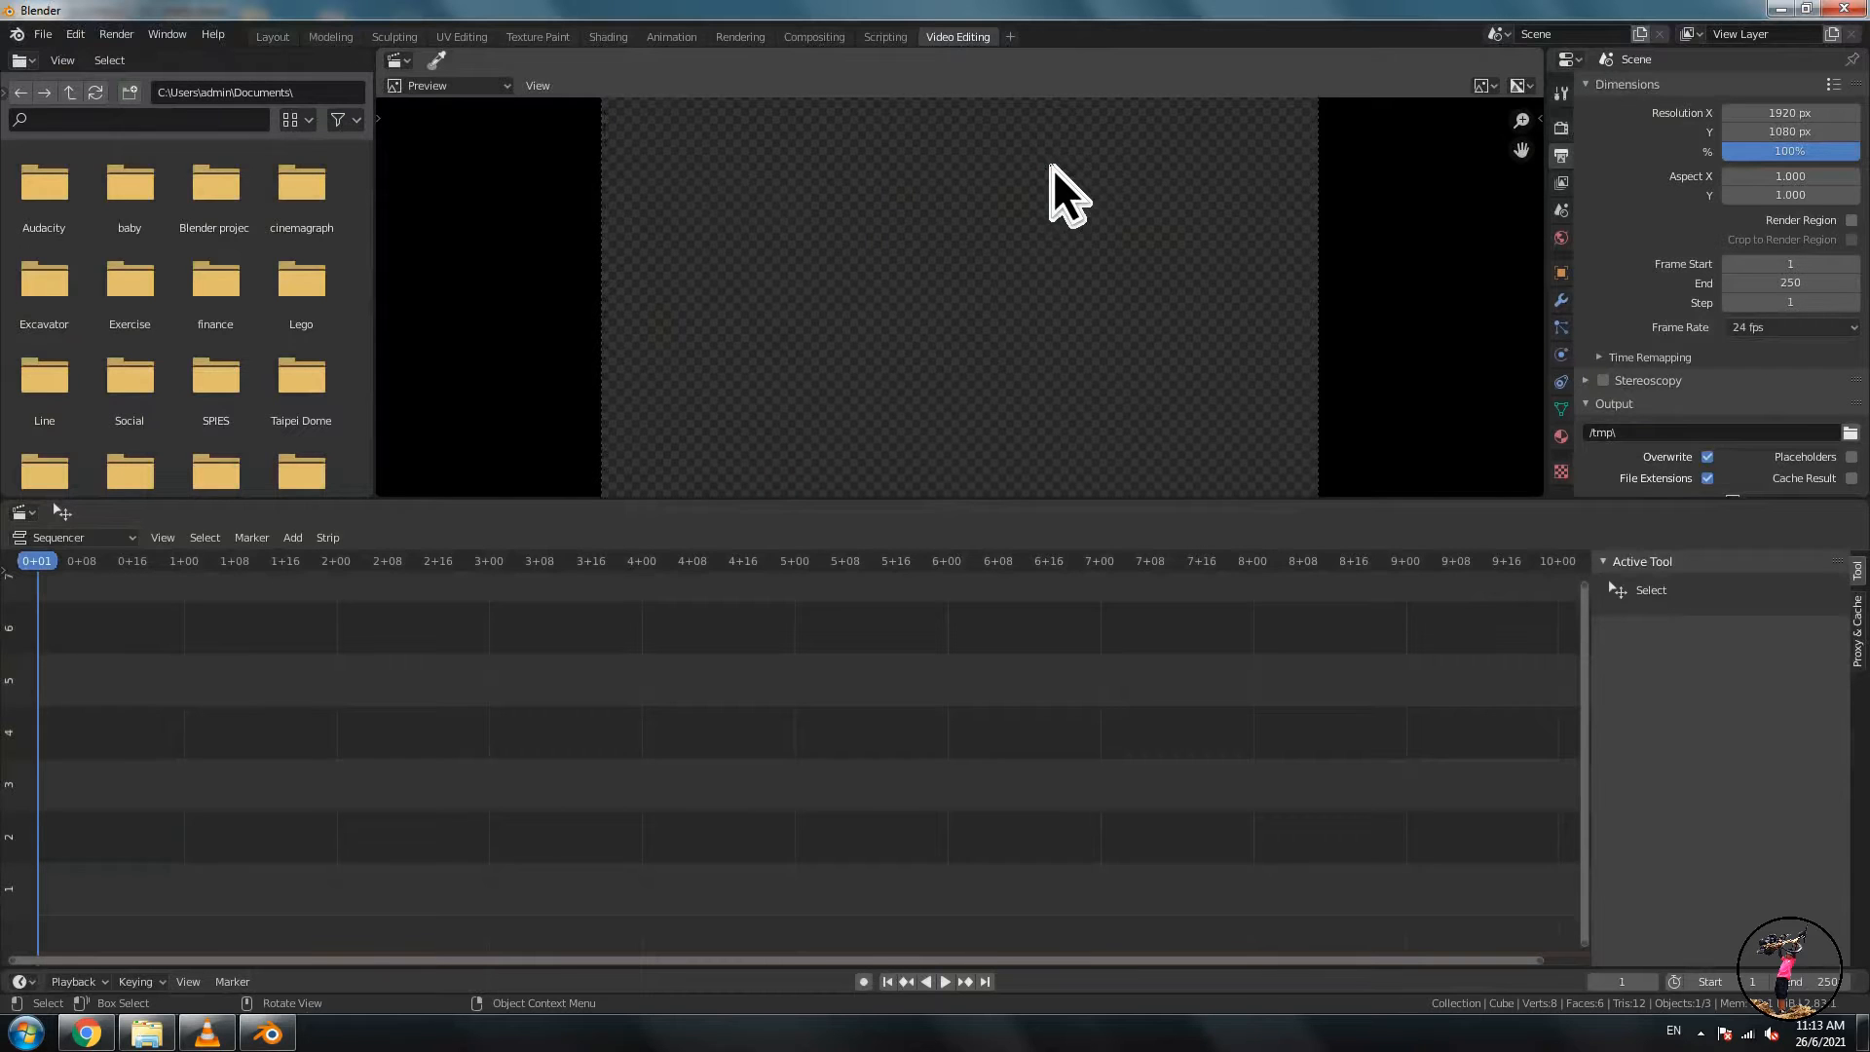
# - Add the movie strip 'to add text.mp4' from the chinese text folder to the sequencer
pyautogui.click(296, 538)
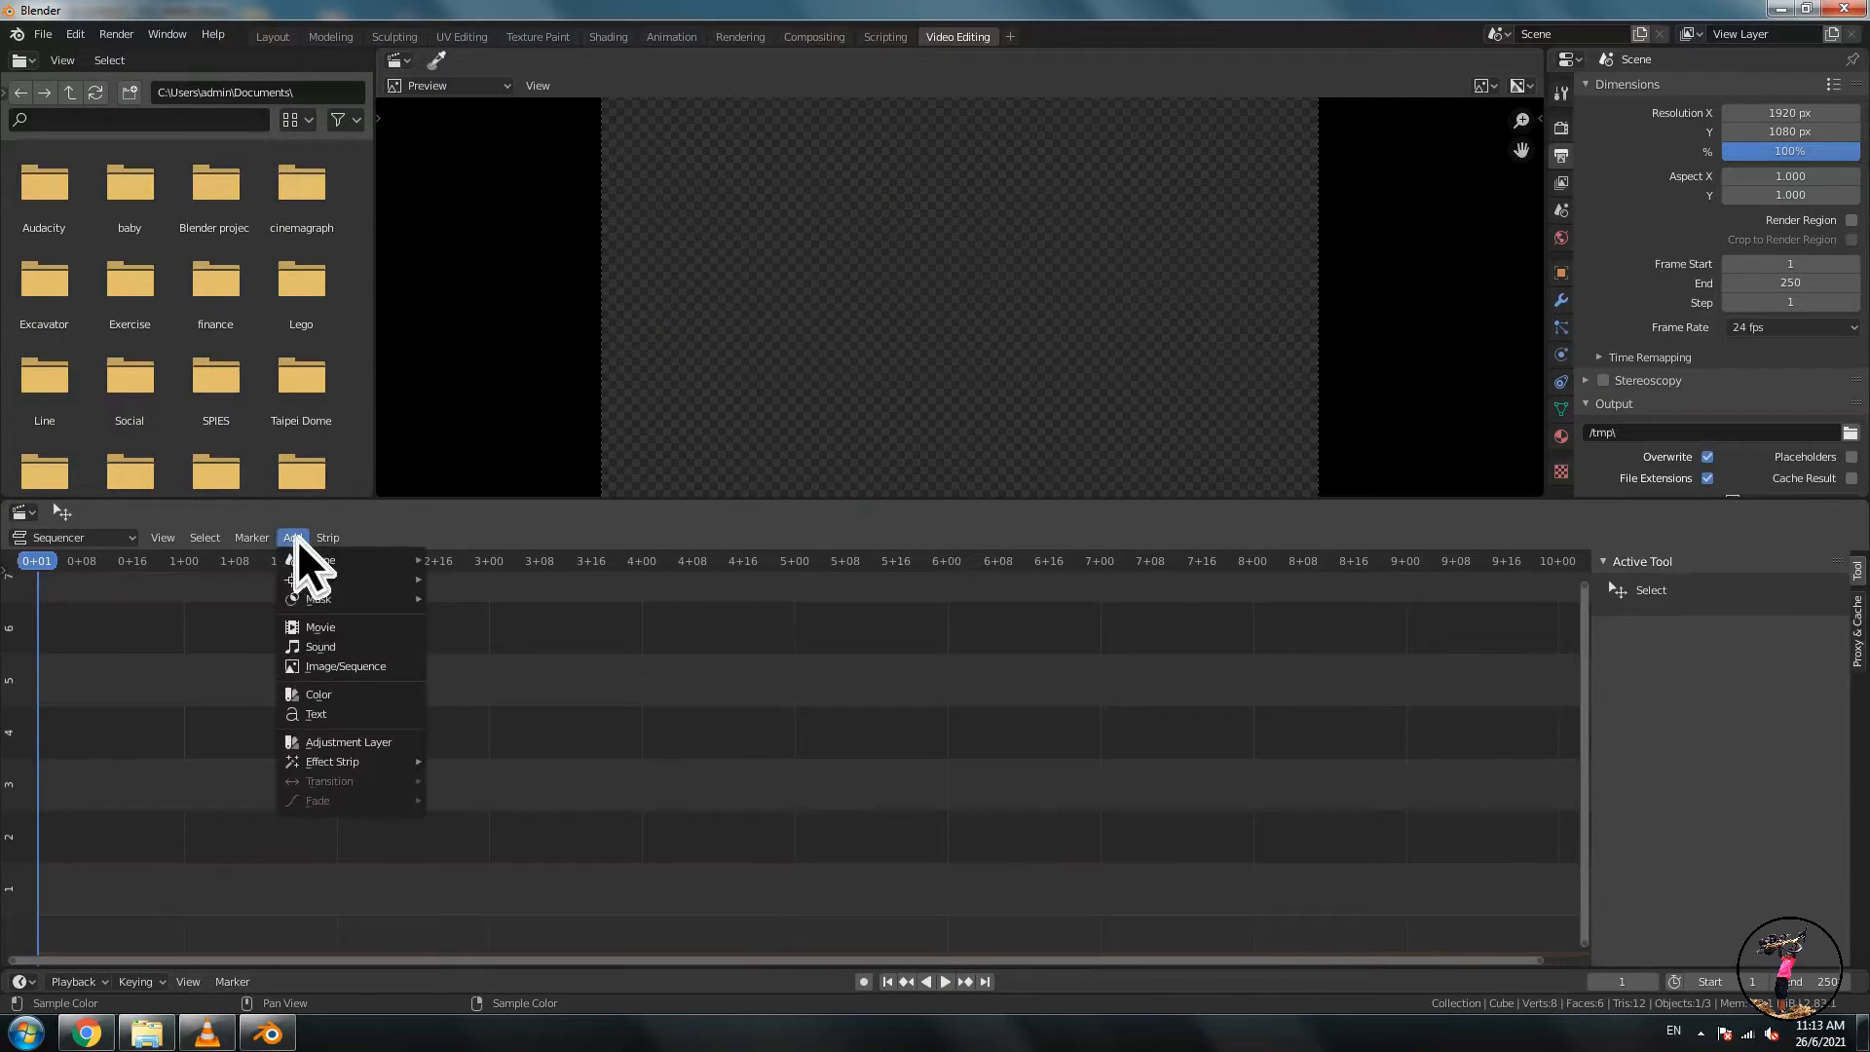
pyautogui.click(316, 643)
pyautogui.doubleClick(693, 346)
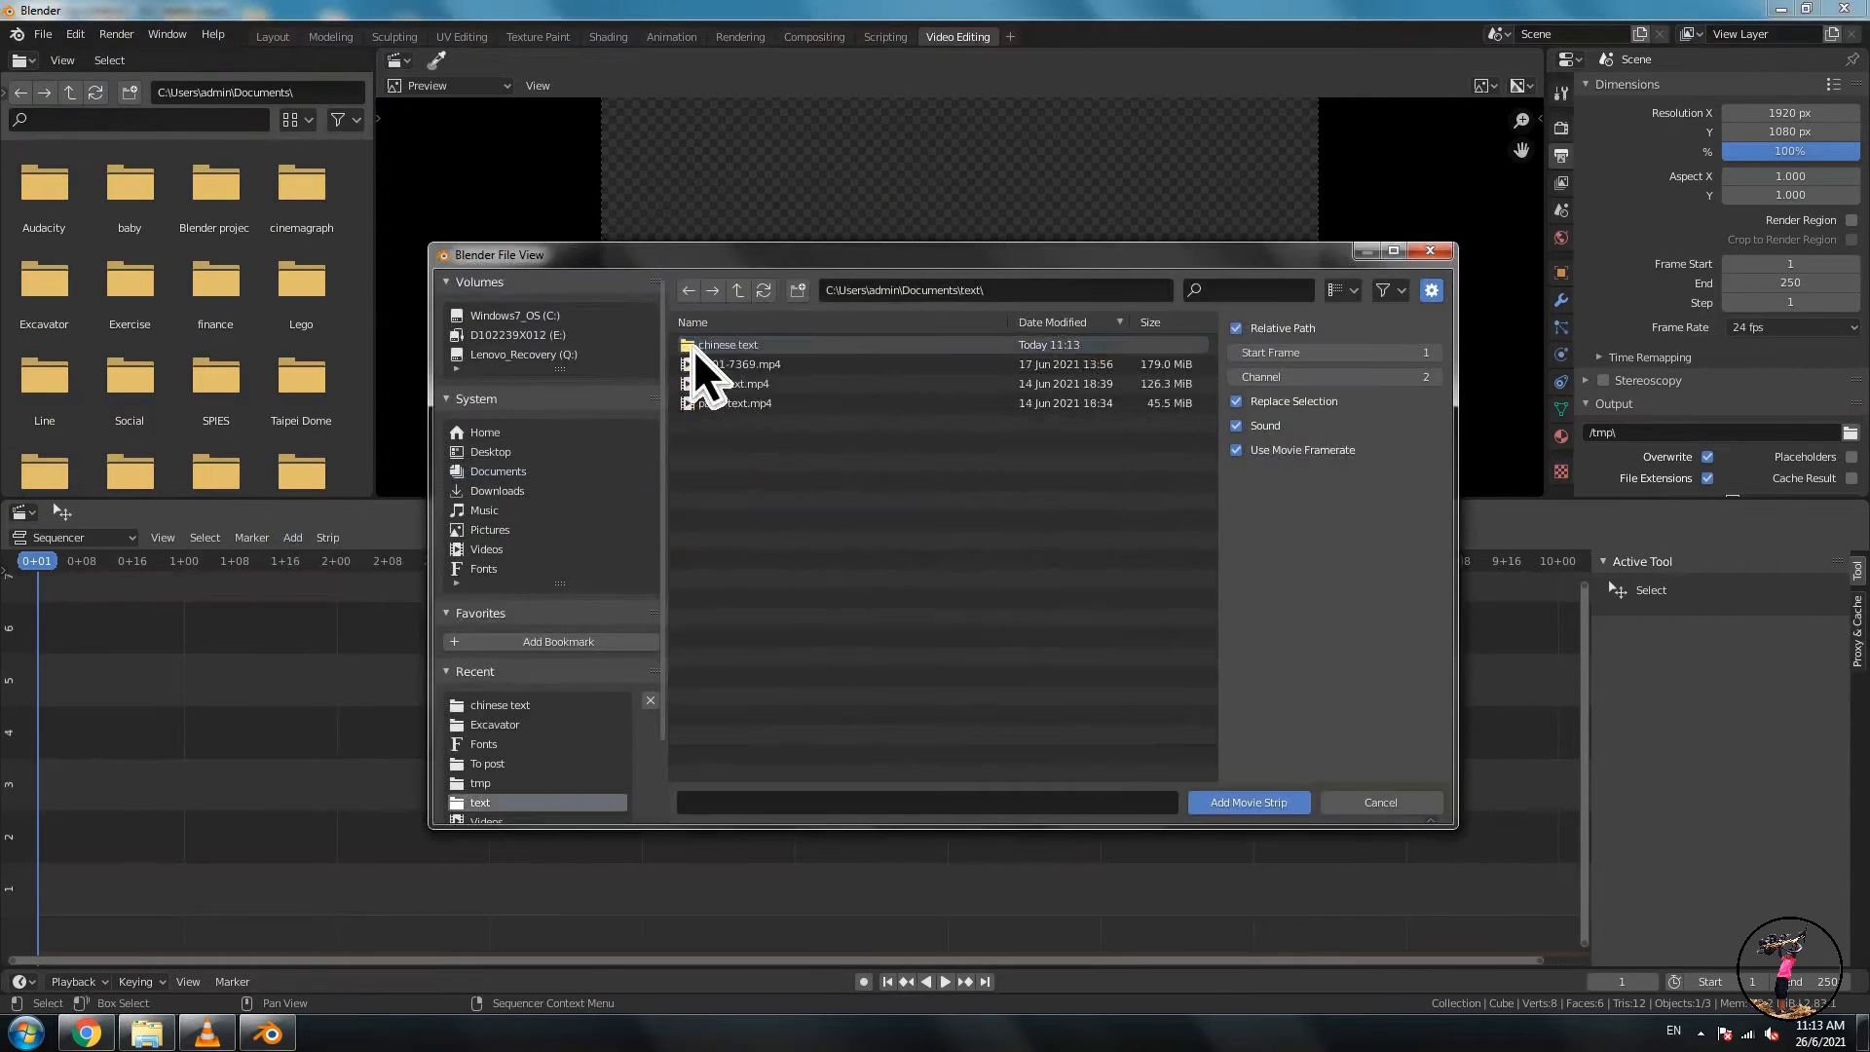
pyautogui.doubleClick(693, 349)
pyautogui.click(693, 346)
pyautogui.doubleClick(705, 368)
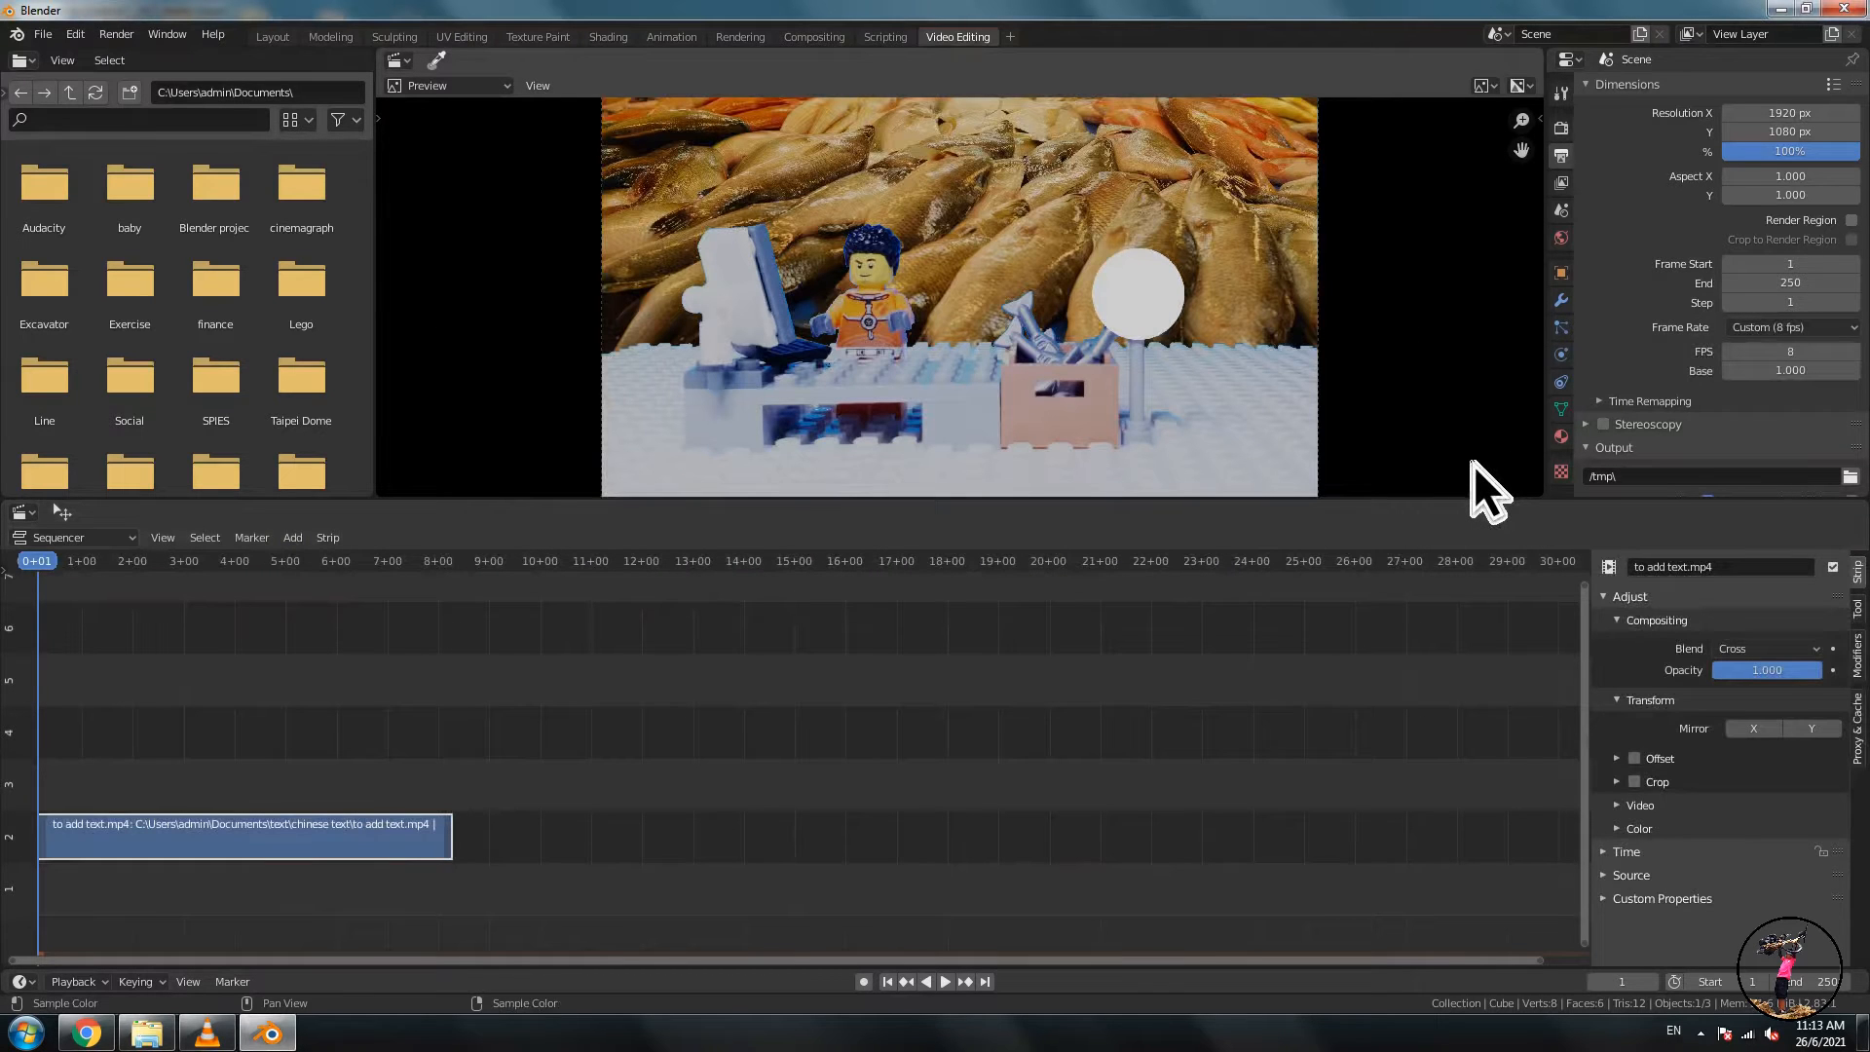
# - Add a text strip above the movie and stretch it to match the movie strip's length
pyautogui.moveTo(39, 565); pyautogui.dragTo(253, 624)
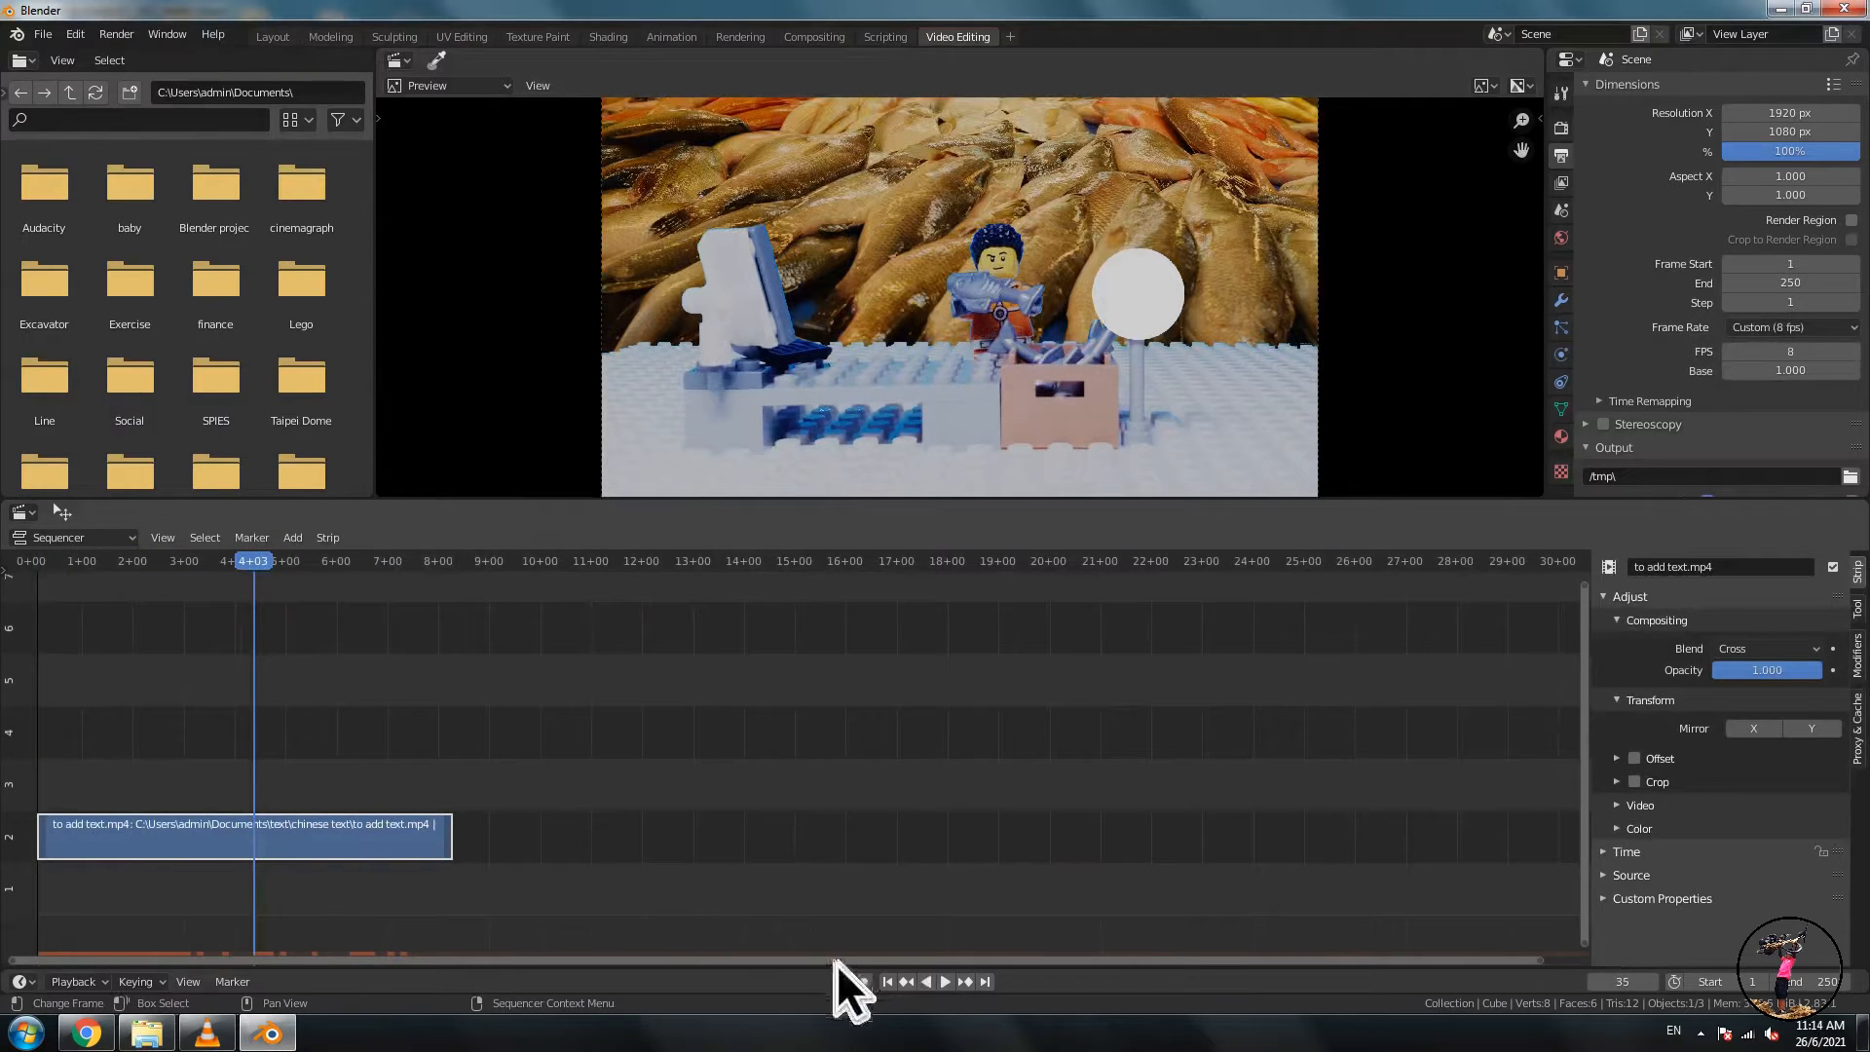
pyautogui.click(890, 983)
pyautogui.click(292, 538)
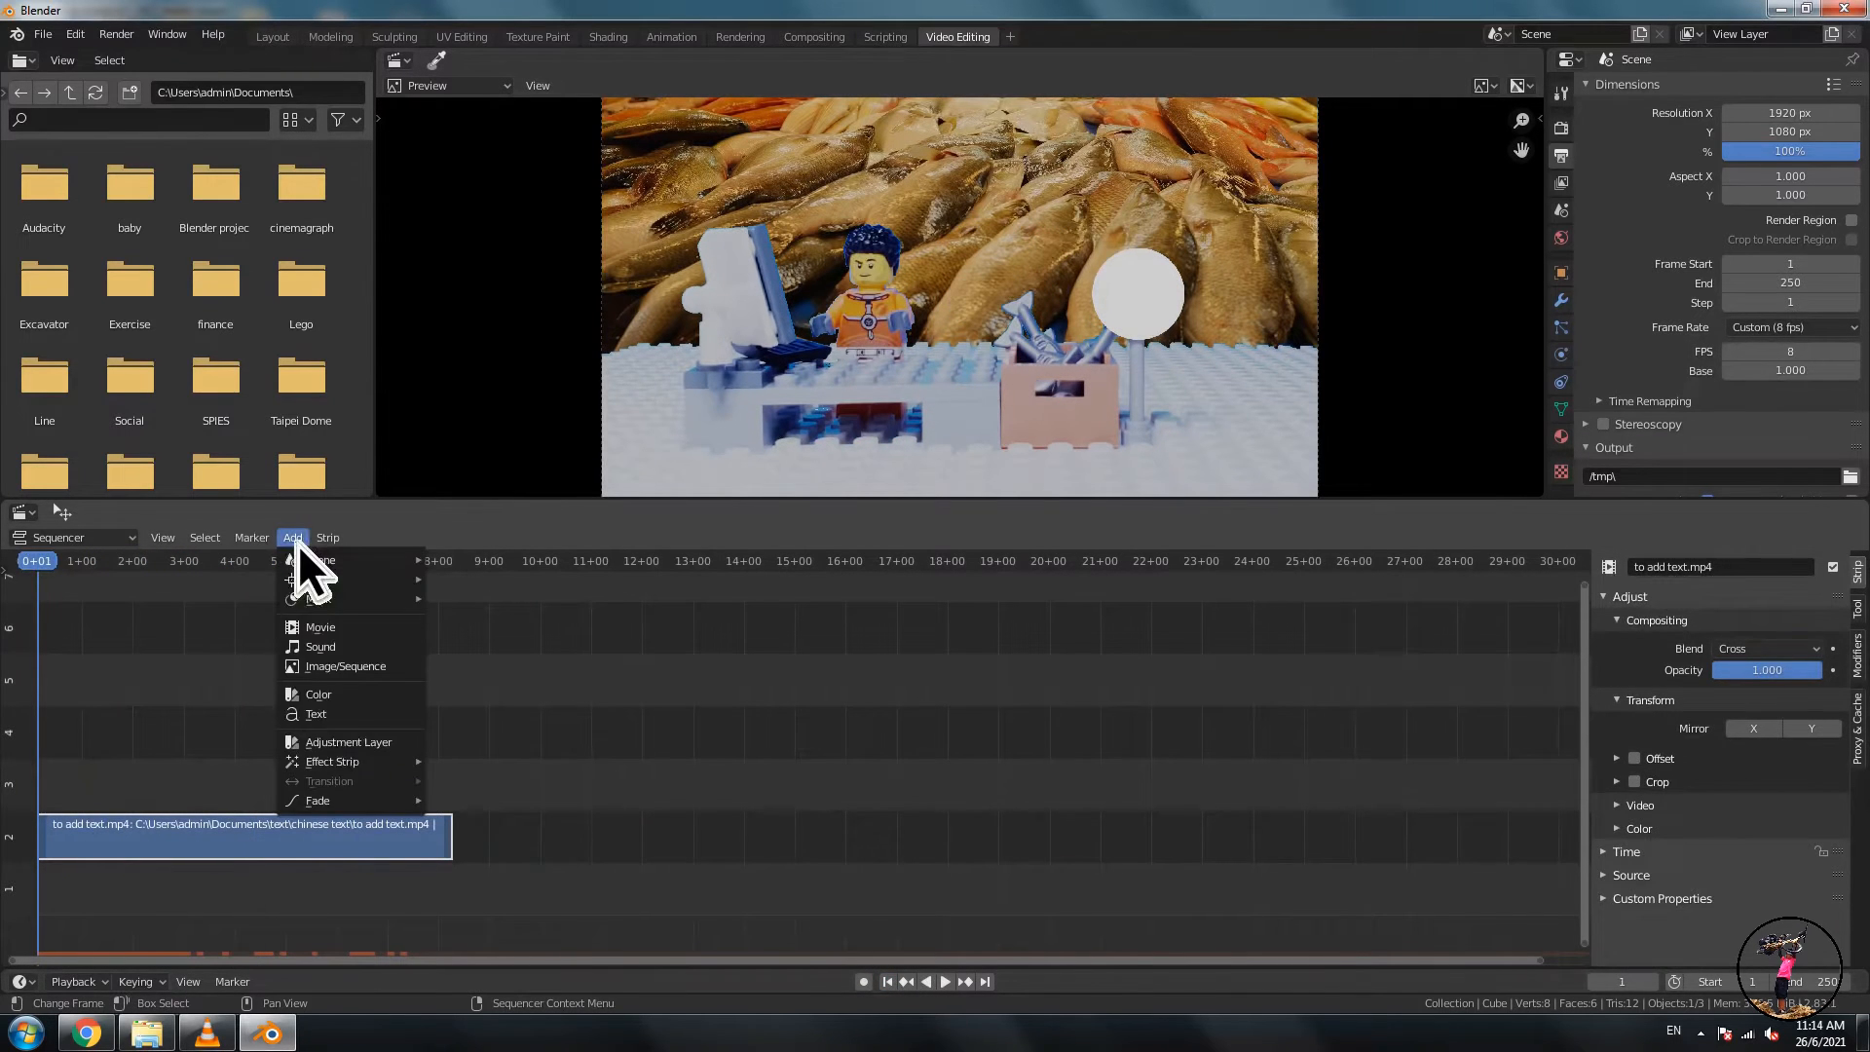
pyautogui.click(331, 717)
pyautogui.moveTo(201, 785); pyautogui.dragTo(451, 800)
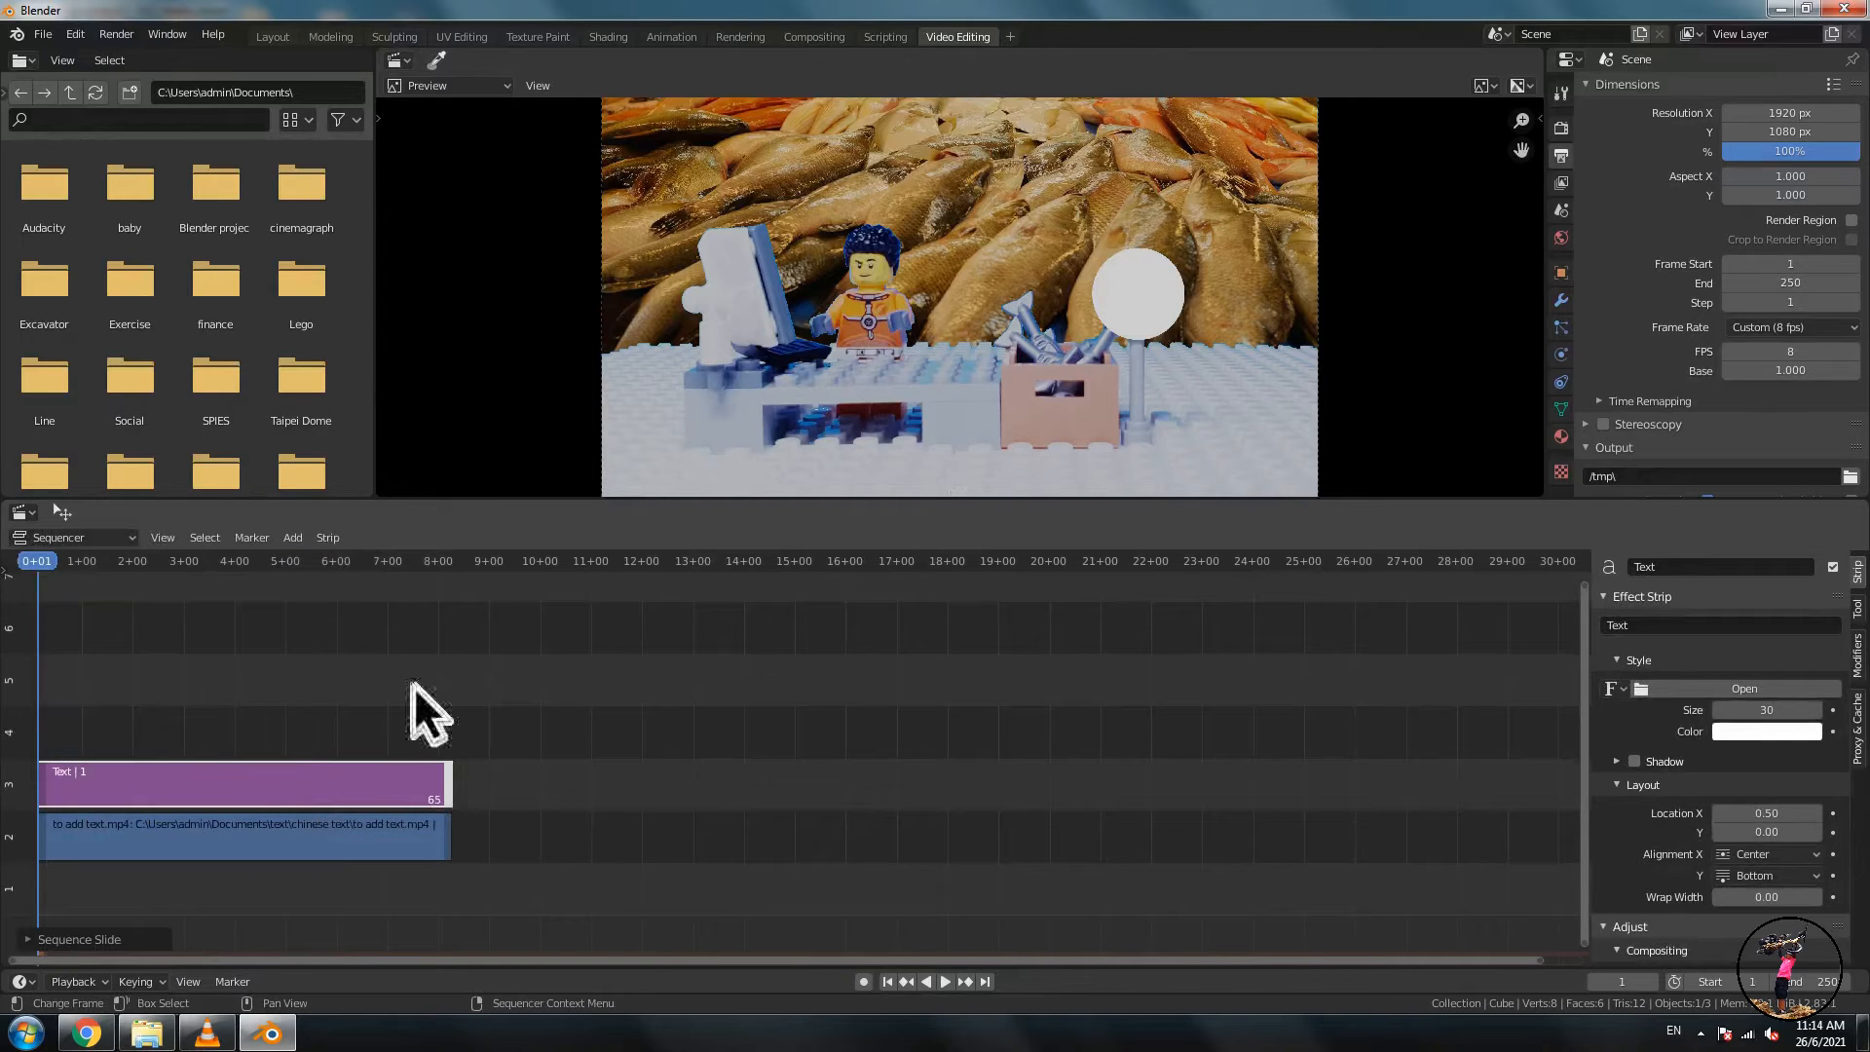
# - Set the text strip's content to Fresh Fish
pyautogui.click(1675, 627)
pyautogui.write('Fresh Fish')
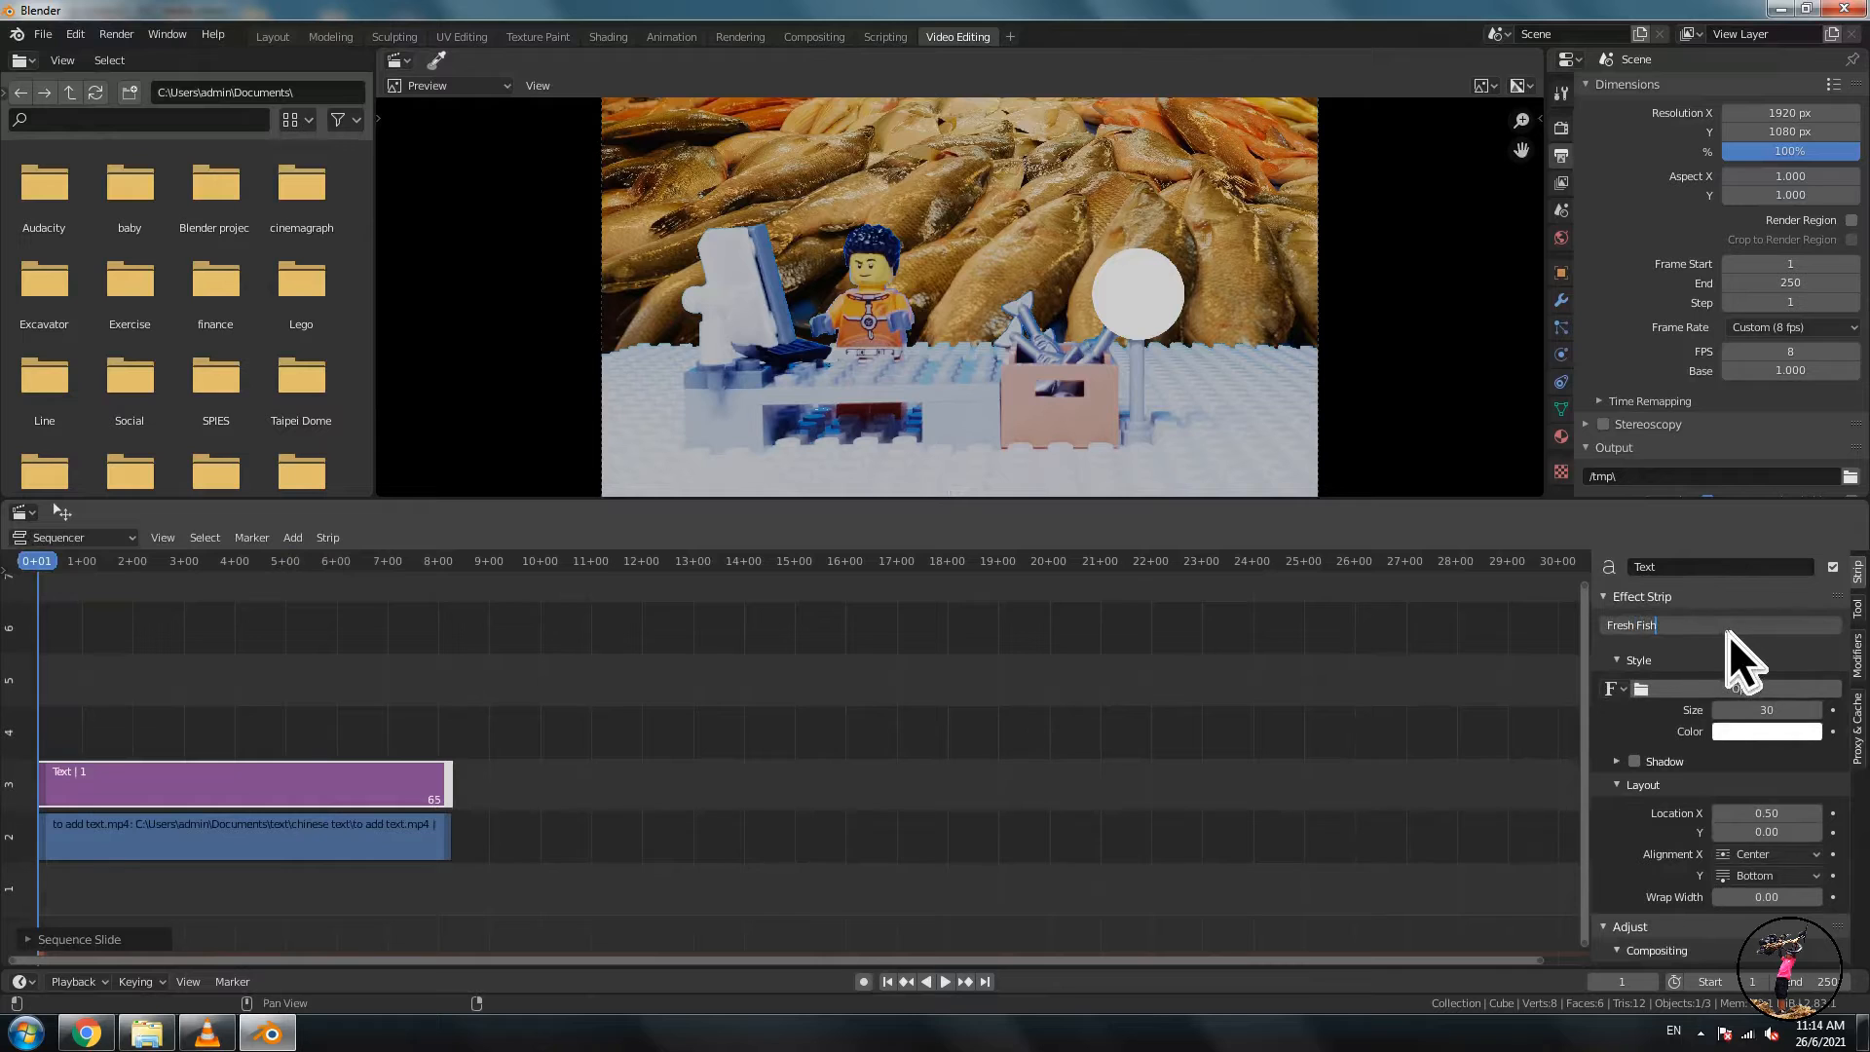
pyautogui.press('Return')
# - Set the text color to black and move the text to location X 0.76, Y 0.51
pyautogui.click(1788, 732)
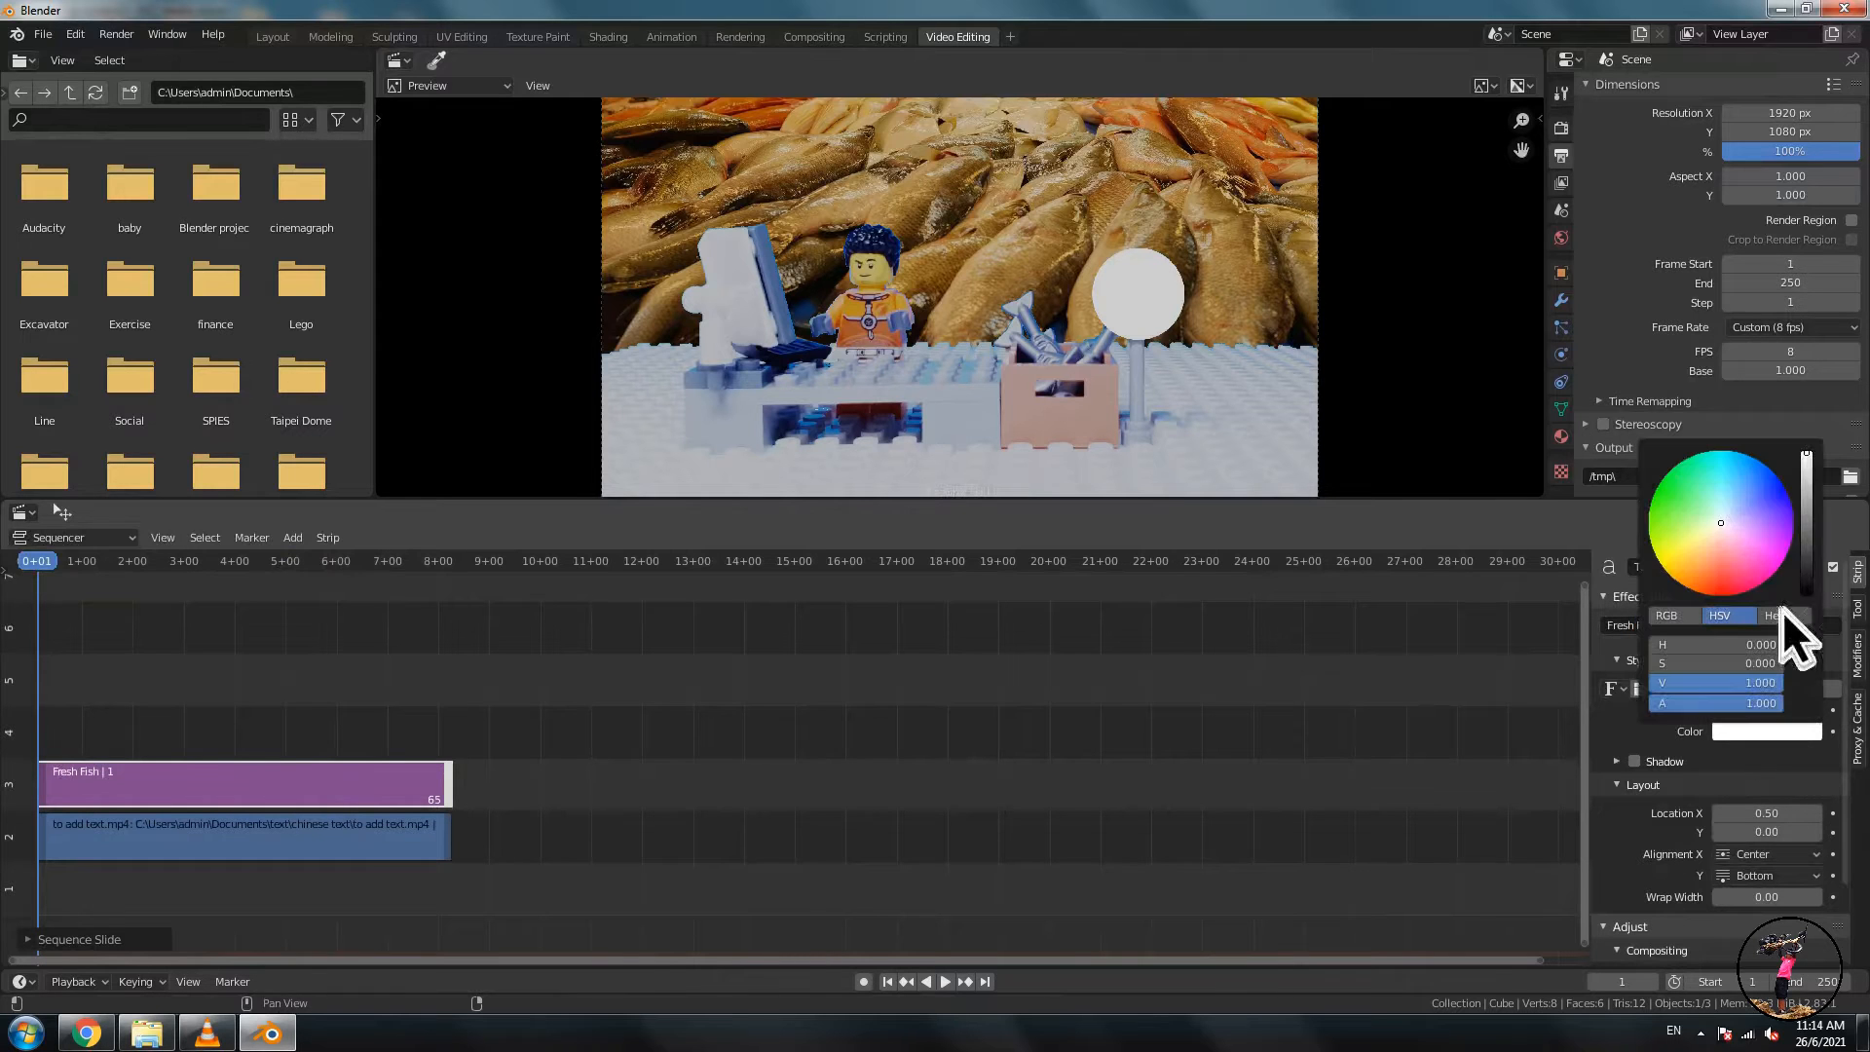
pyautogui.moveTo(1819, 460); pyautogui.dragTo(1809, 594)
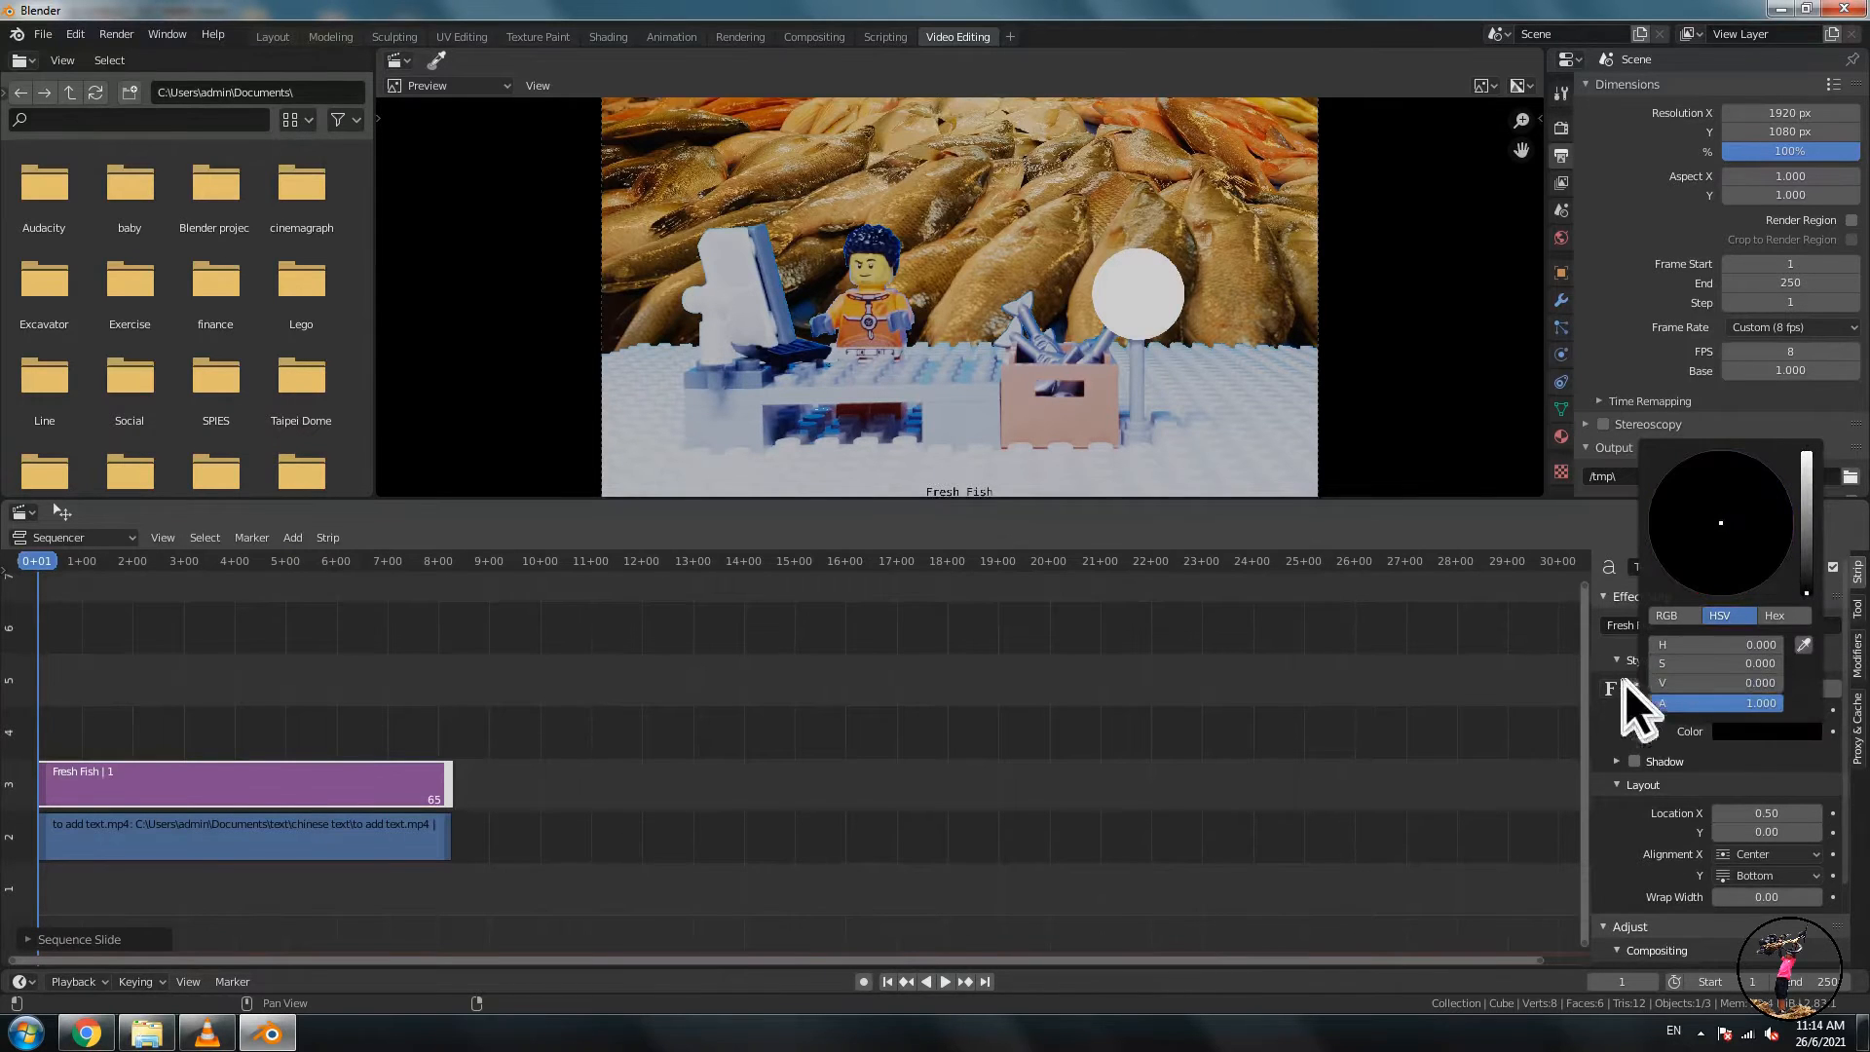
pyautogui.moveTo(1761, 816); pyautogui.dragTo(1836, 864)
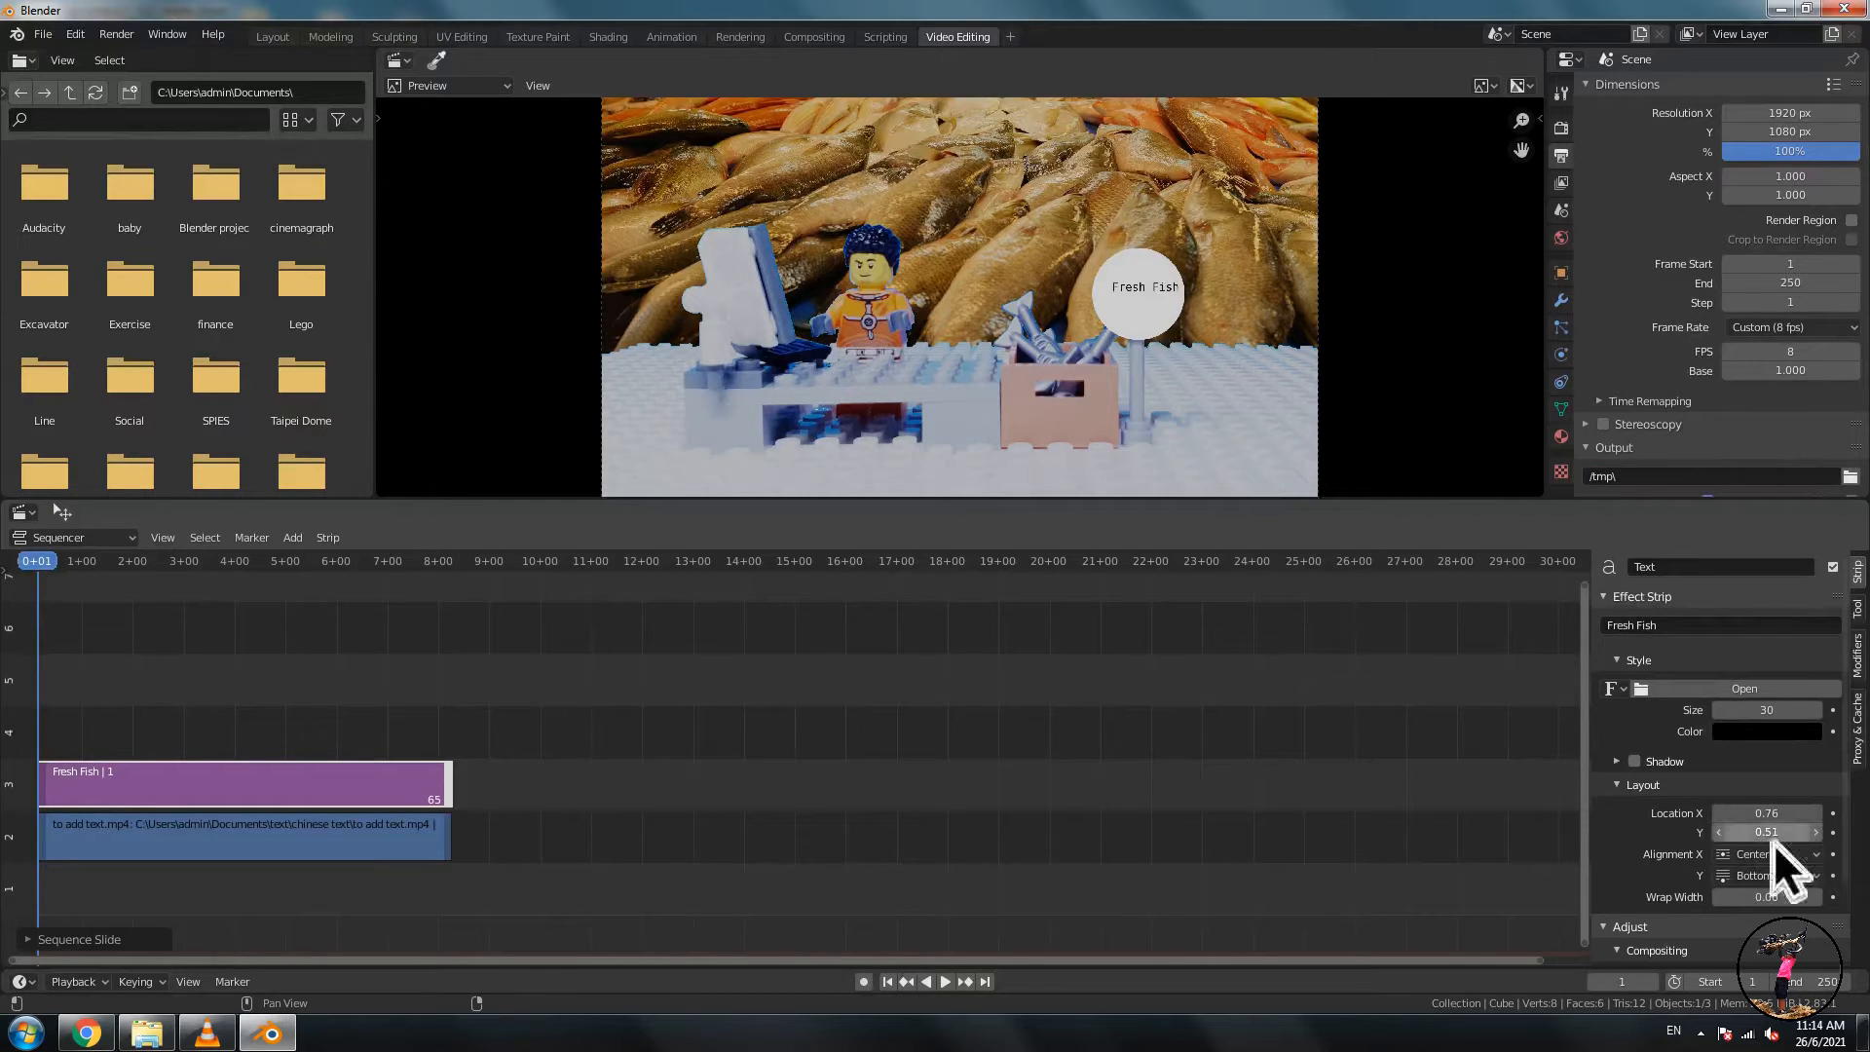
# - Switch the keyboard input language to Chinese and select the text content field
pyautogui.click(343, 781)
pyautogui.click(1673, 1031)
pyautogui.click(1721, 981)
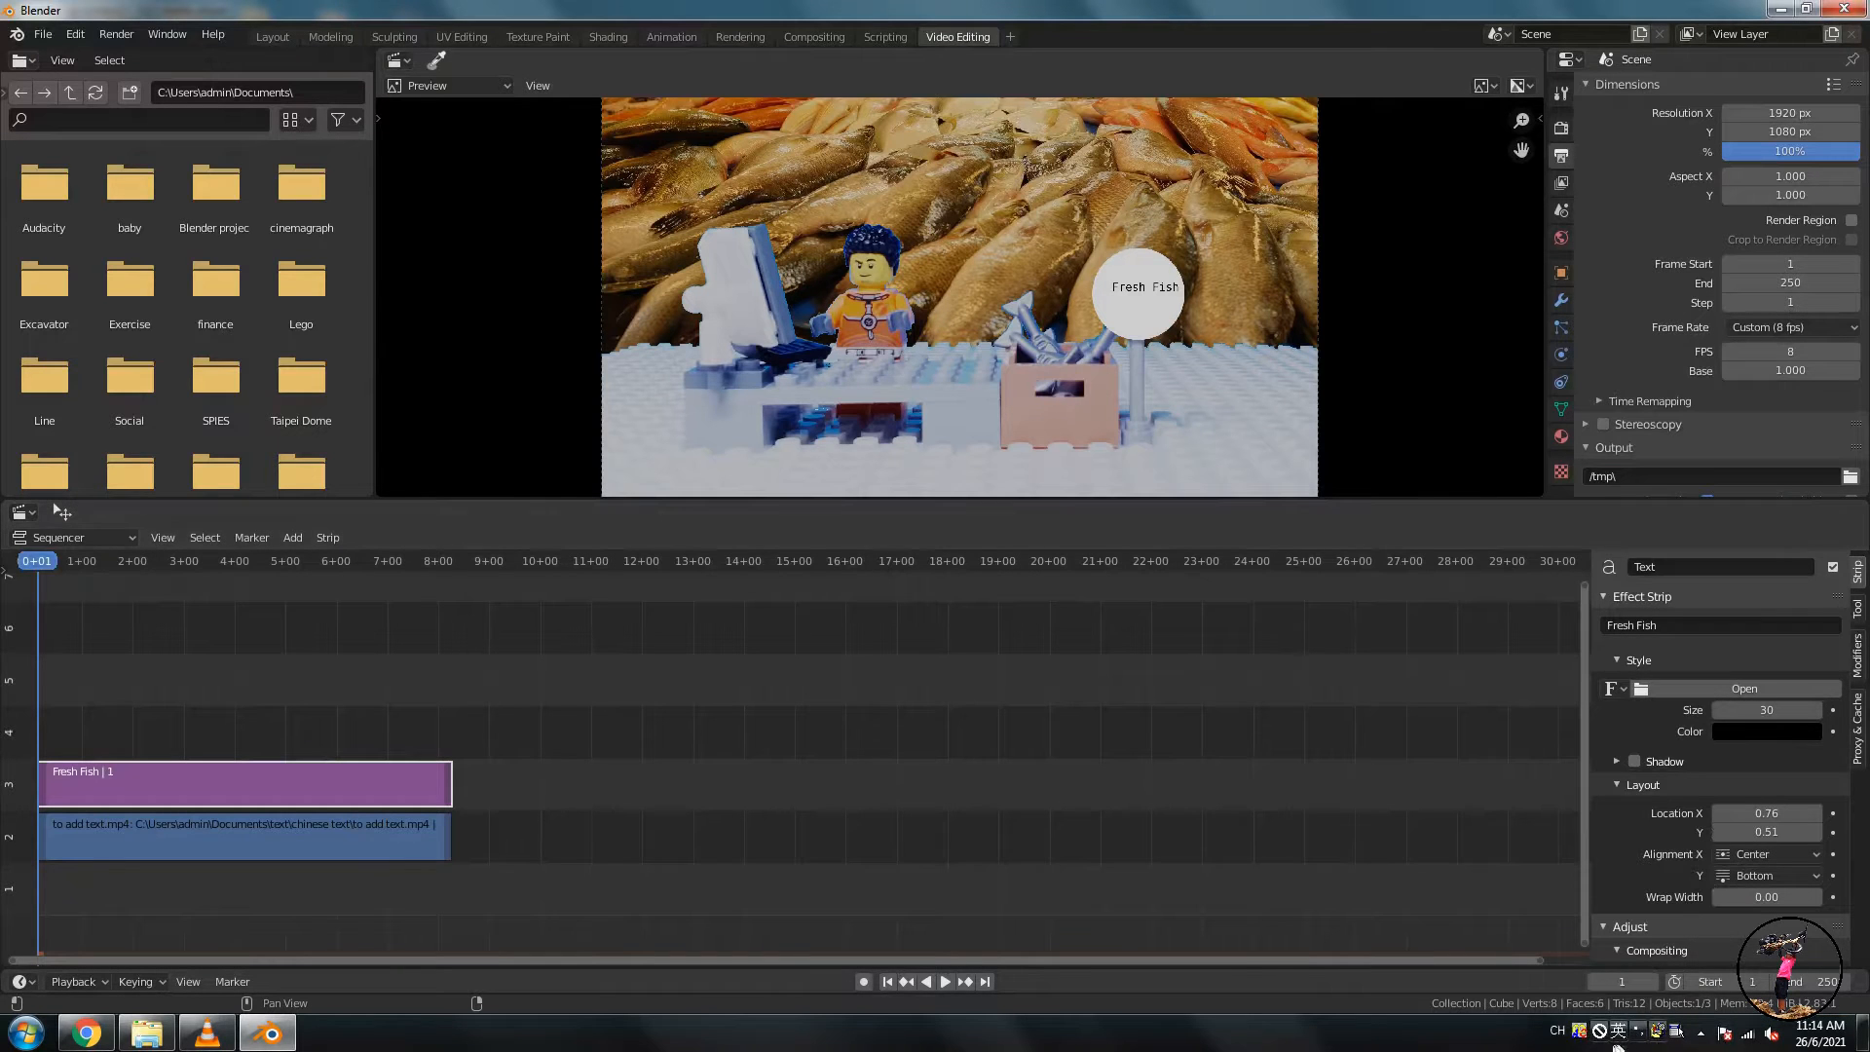
pyautogui.click(1690, 621)
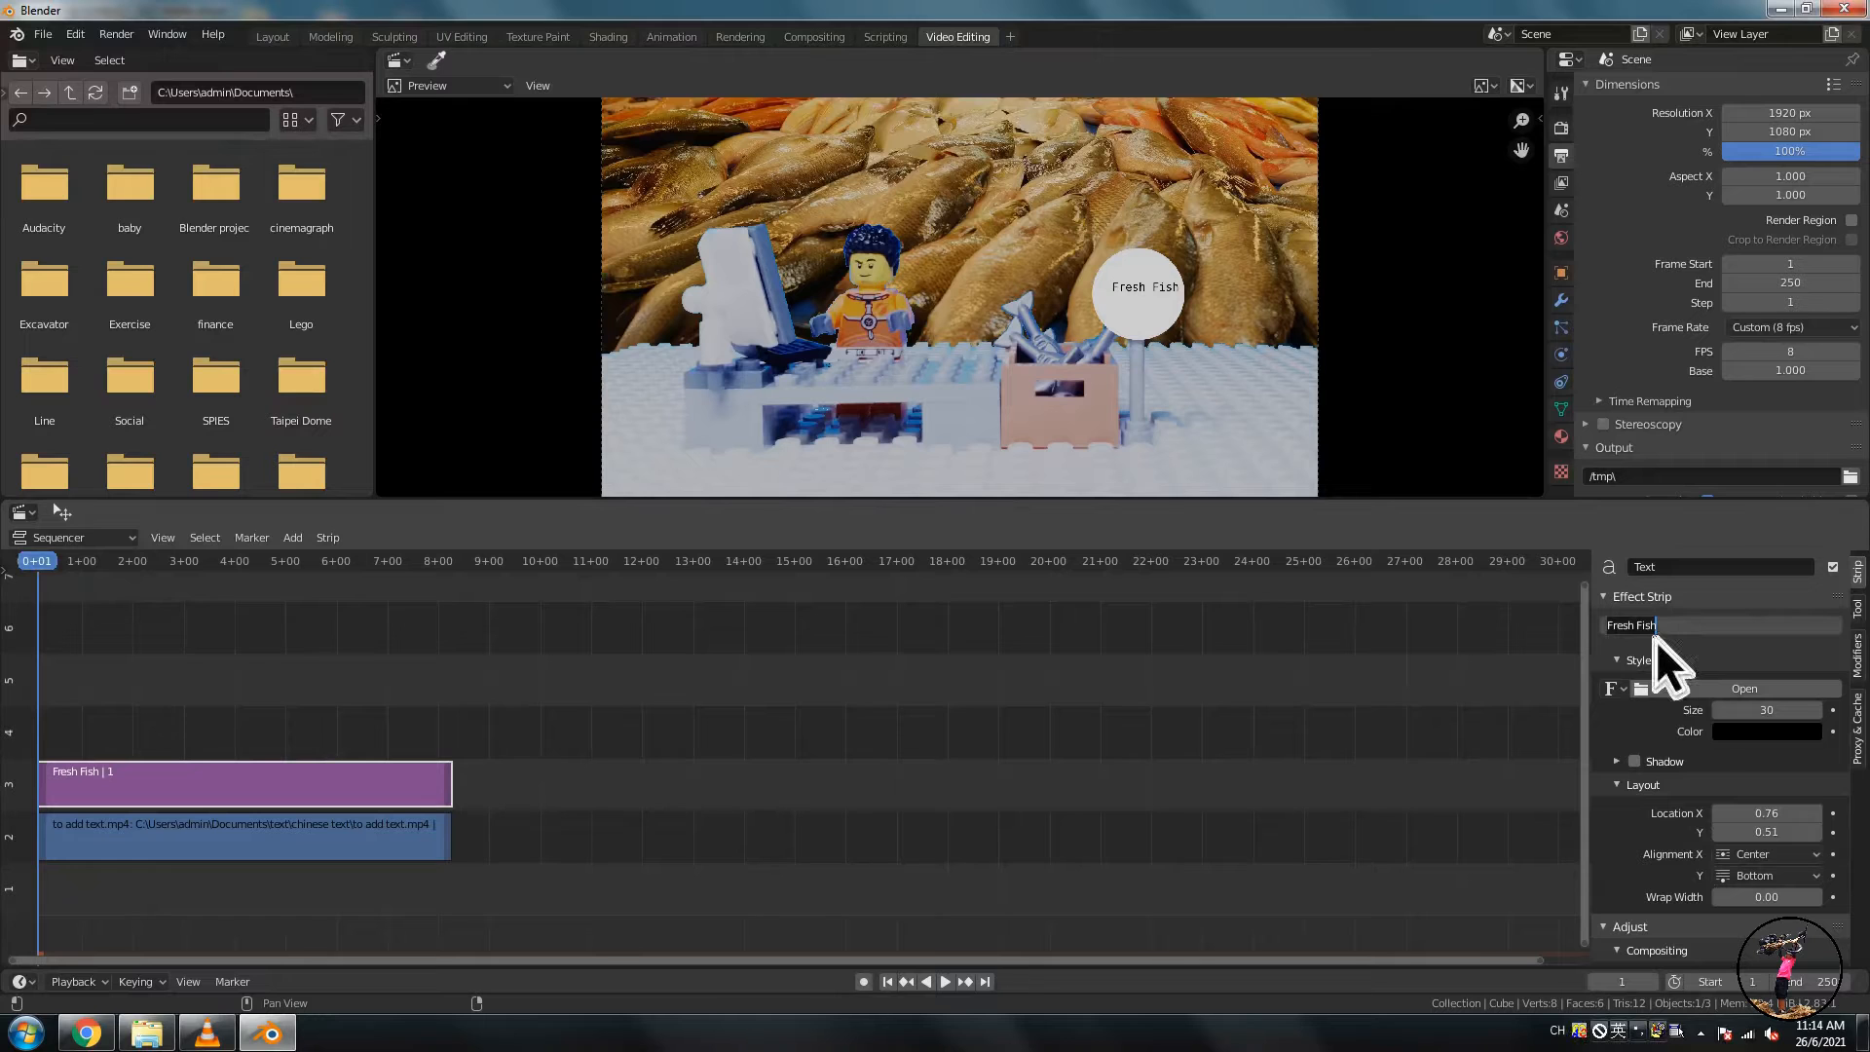
# - Open WordPad from the Start menu search
pyautogui.click(33, 1038)
pyautogui.click(84, 985)
pyautogui.write('word')
pyautogui.click(107, 604)
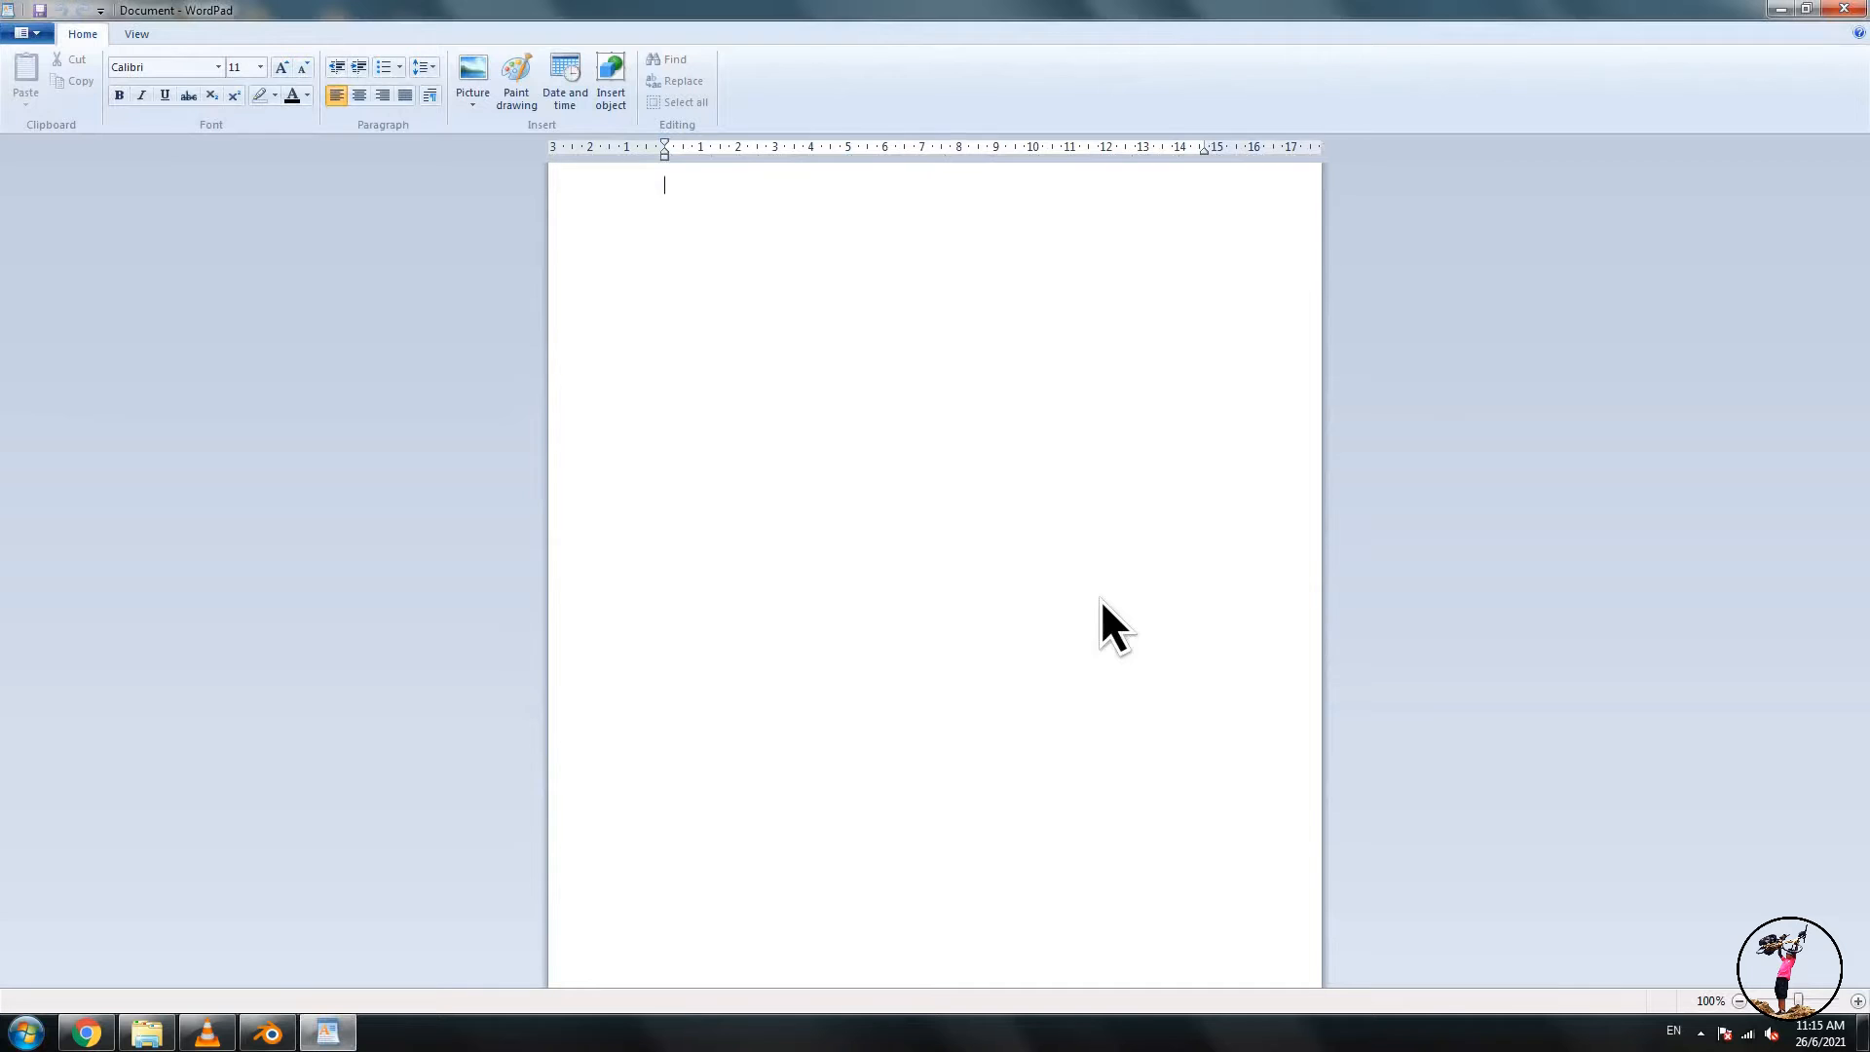
# - Type 新鲜的鱼 in WordPad using Chinese pinyin input, then select and copy it
pyautogui.click(1682, 1034)
pyautogui.click(1702, 976)
pyautogui.write('xinxian')
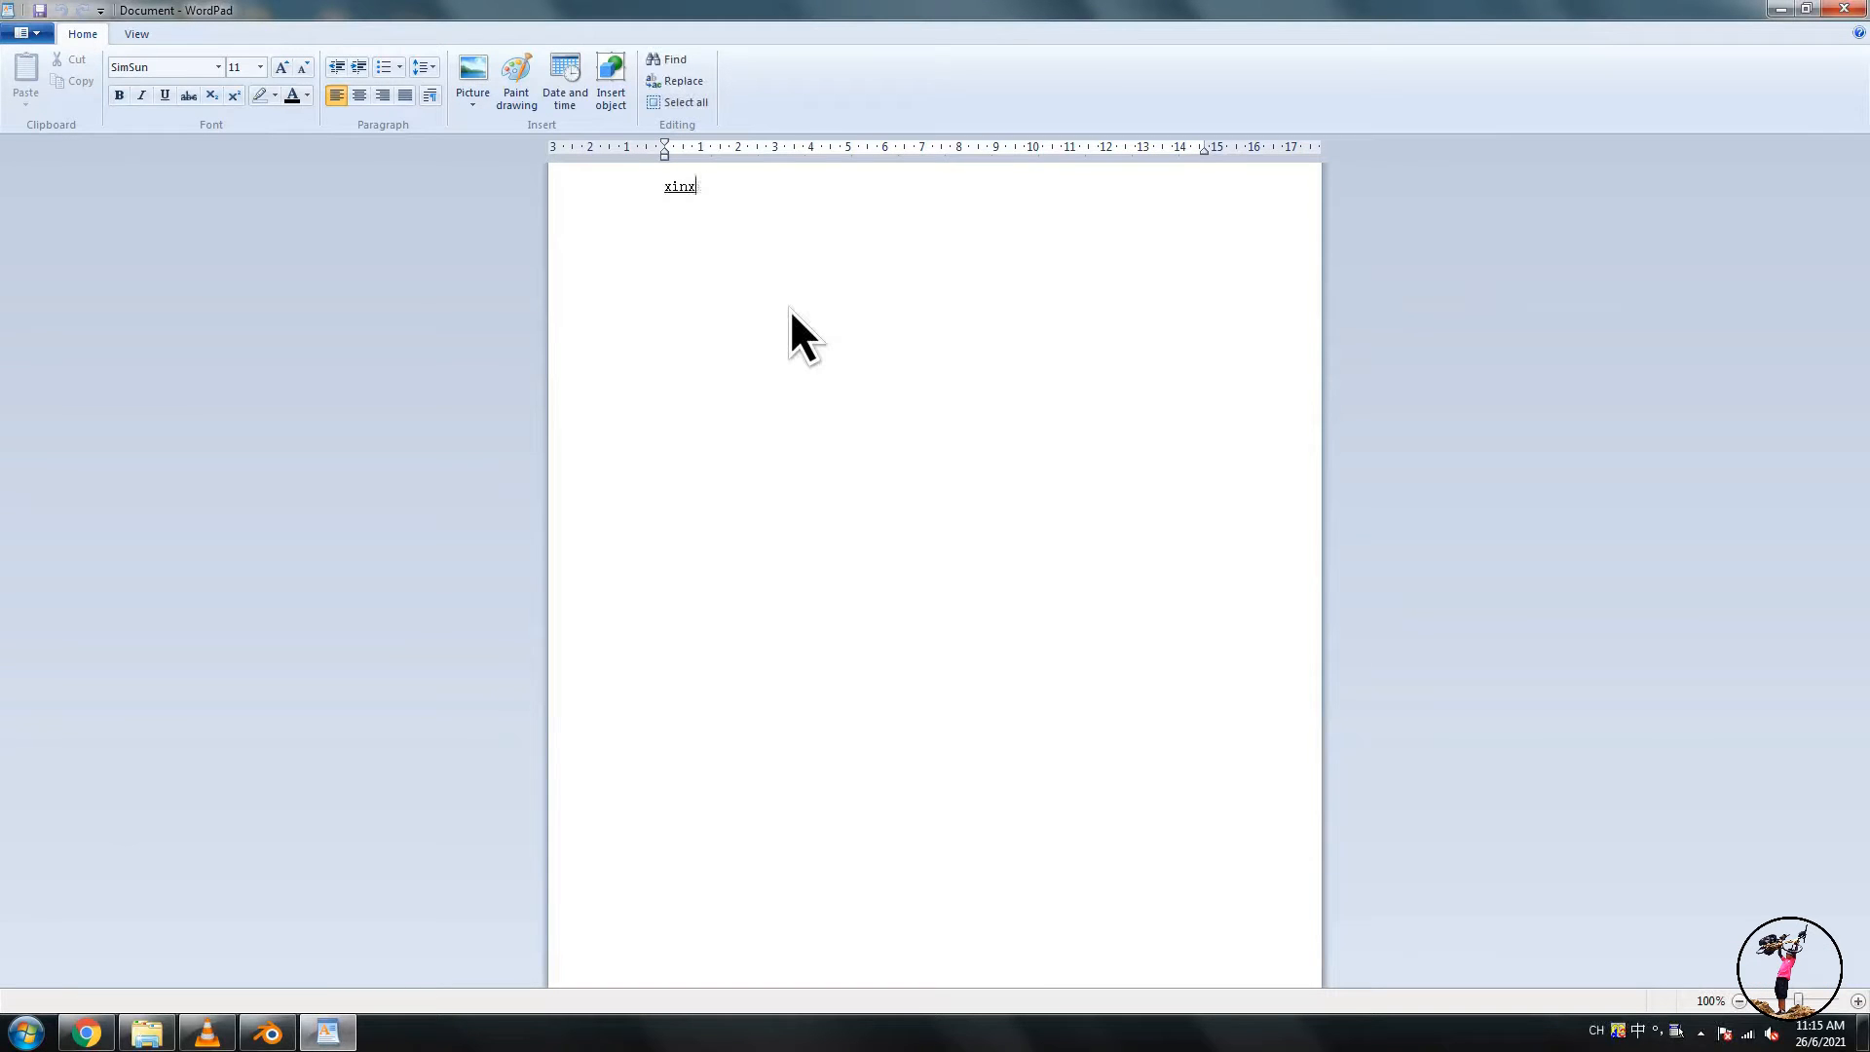
pyautogui.press('space')
pyautogui.write('de')
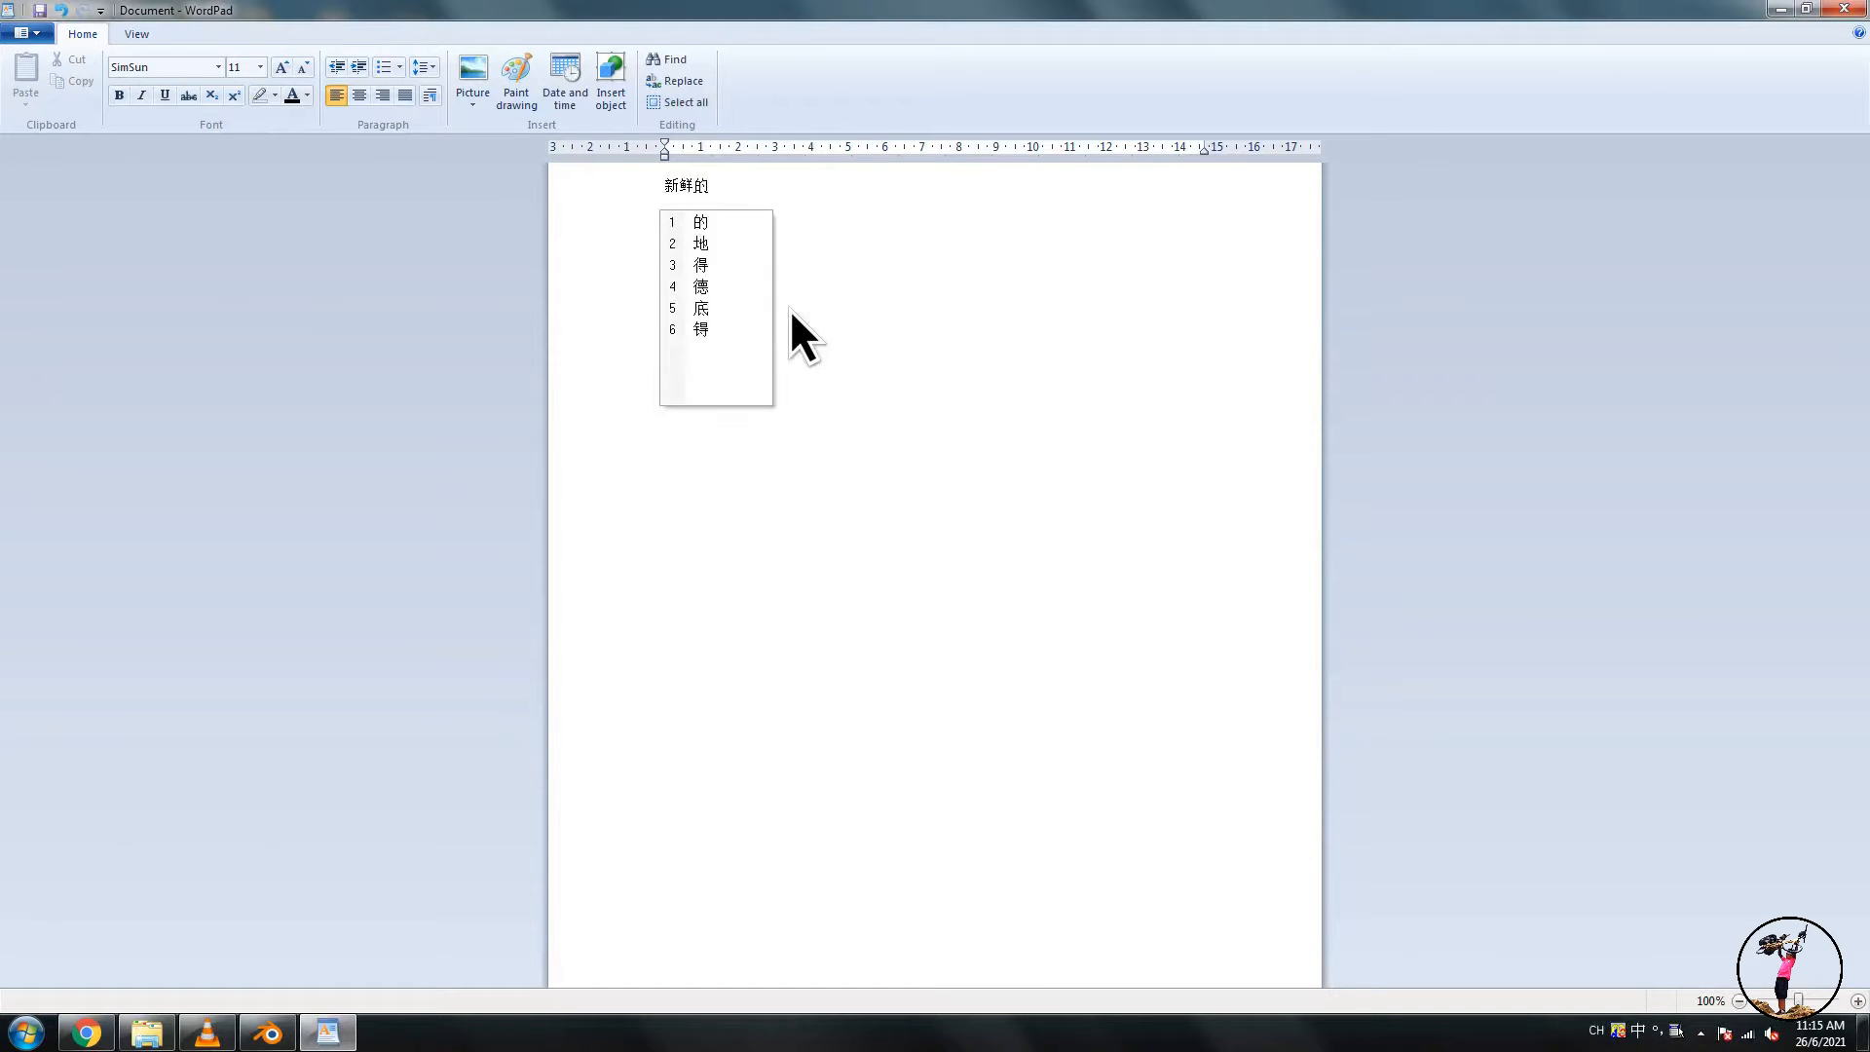
pyautogui.press('space')
pyautogui.write('yu')
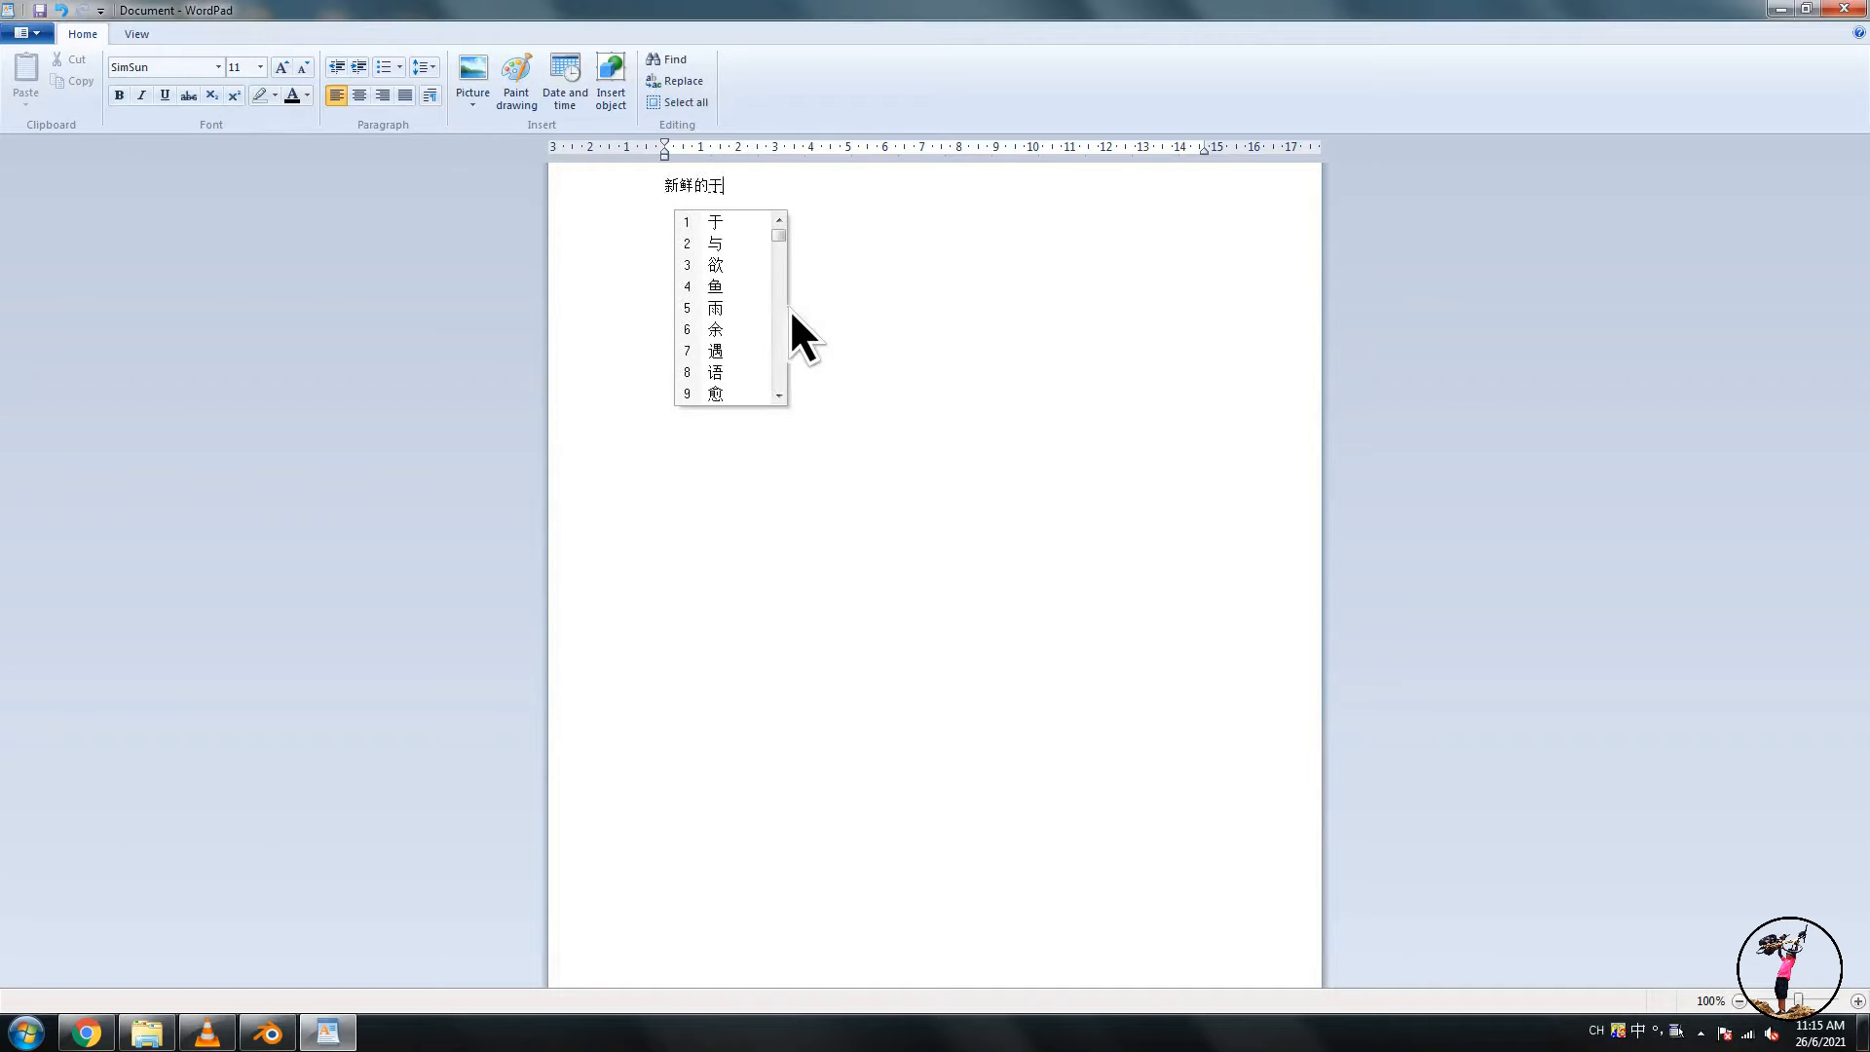
pyautogui.write('4')
pyautogui.hotkey('ctrl', 'a')
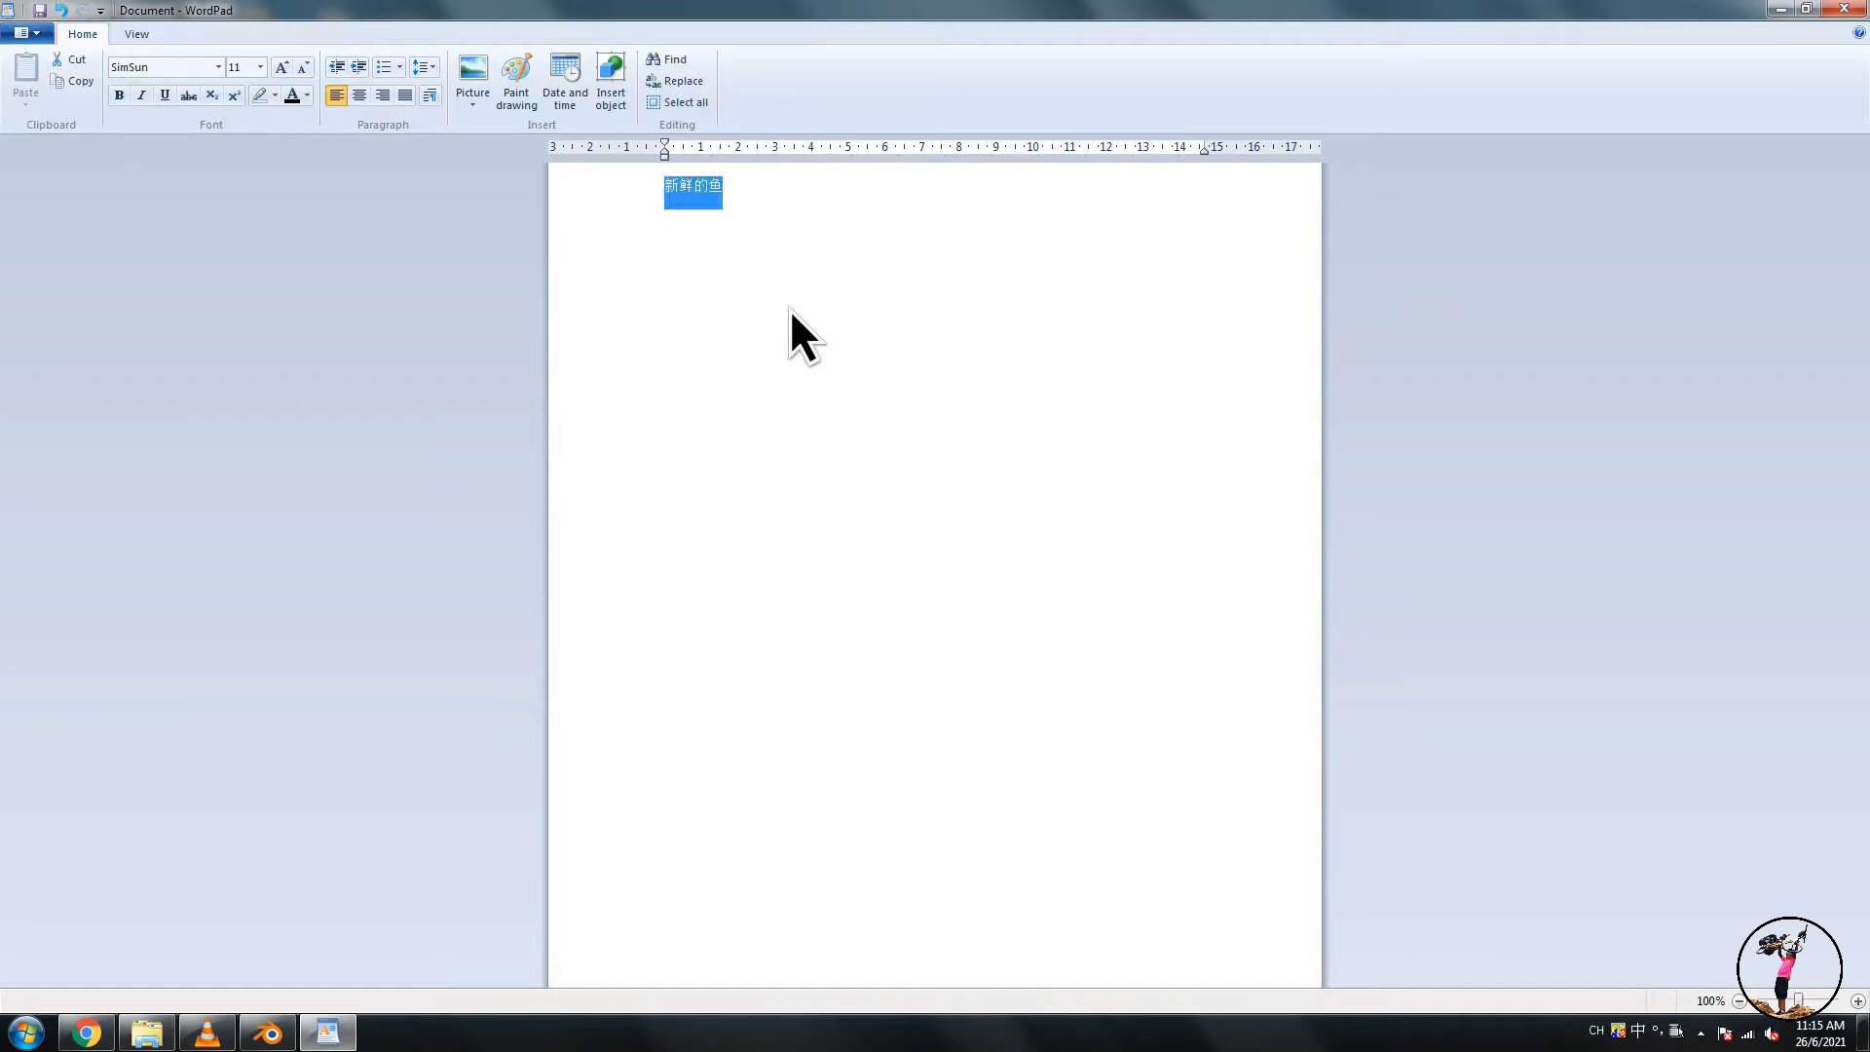
pyautogui.hotkey('ctrl', 'c')
# - Paste 新鲜的鱼 as the text strip's content in Blender
pyautogui.hotkey('alt', 'Tab')
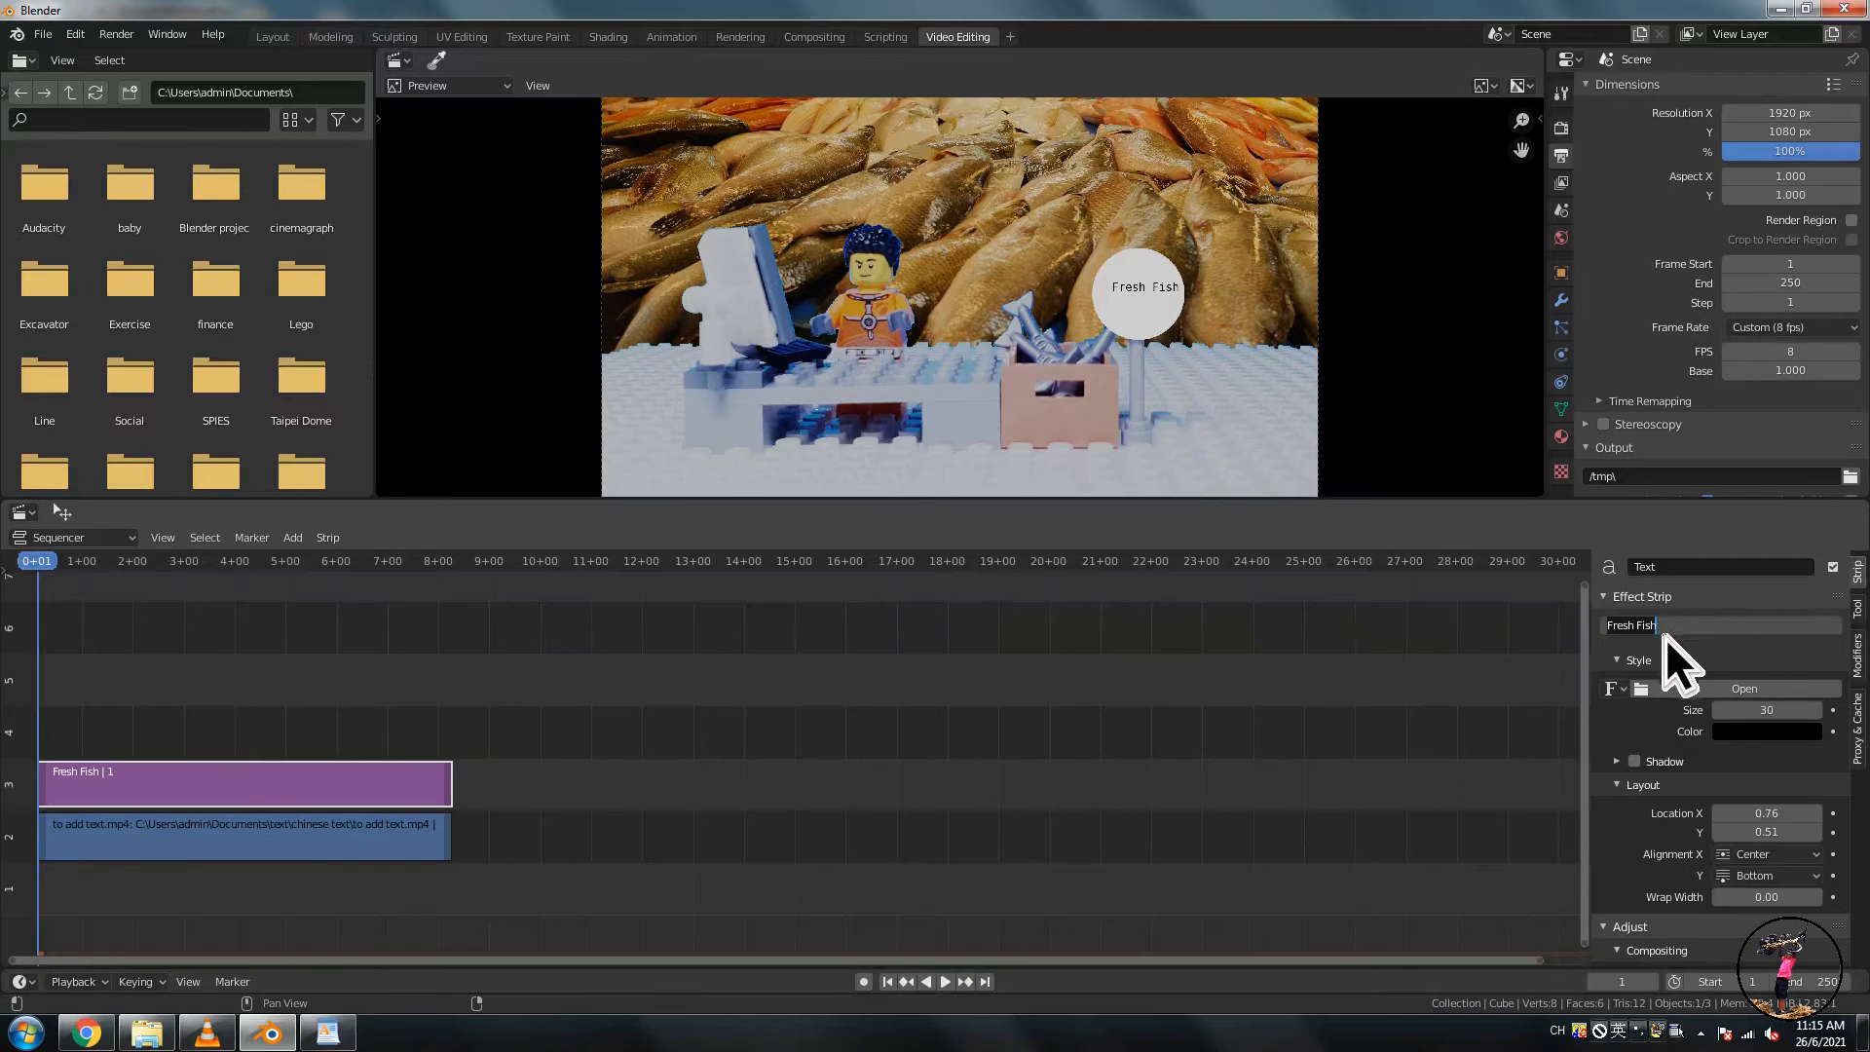
pyautogui.hotkey('ctrl', 'v')
pyautogui.press('Return')
# - Set the text size to 48 and location to X 0.75, Y 0.48
pyautogui.moveTo(1768, 715); pyautogui.dragTo(1794, 716)
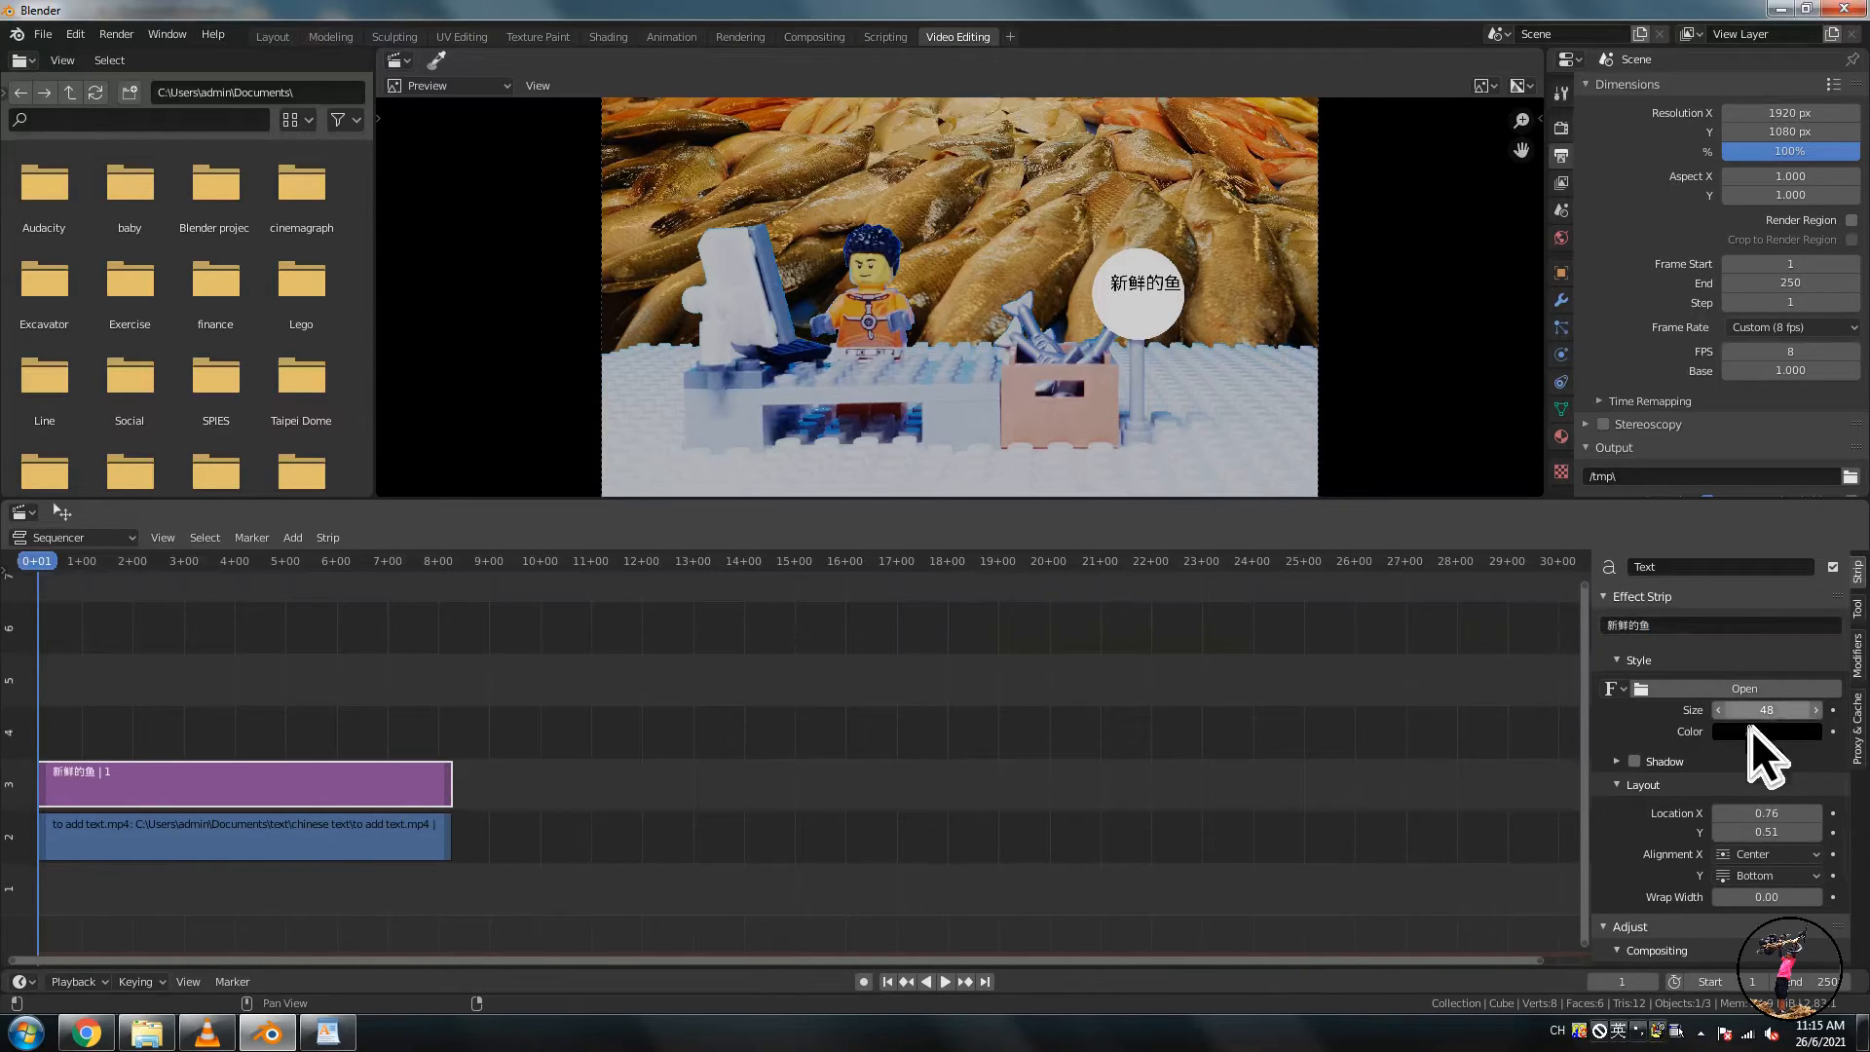
pyautogui.moveTo(1760, 838); pyautogui.dragTo(1722, 818)
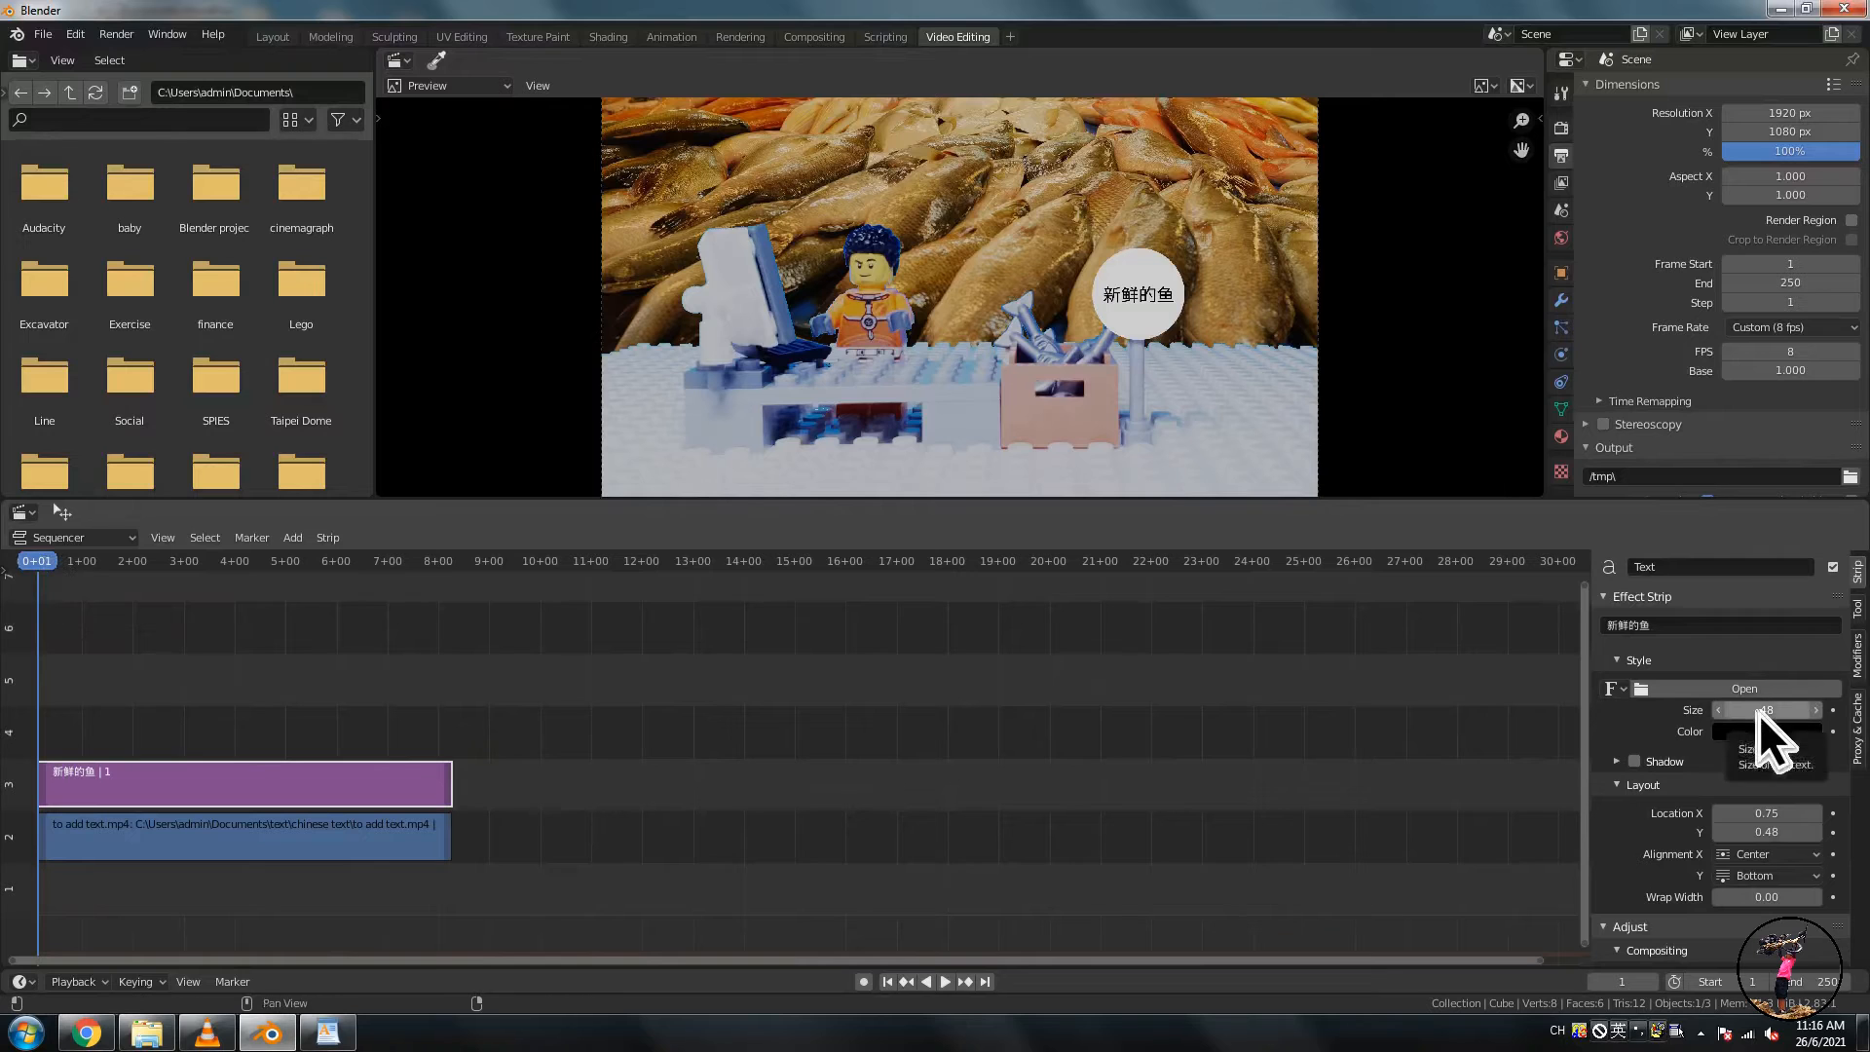
# - Set the Color Management view transform to Standard in the render properties
pyautogui.click(1561, 127)
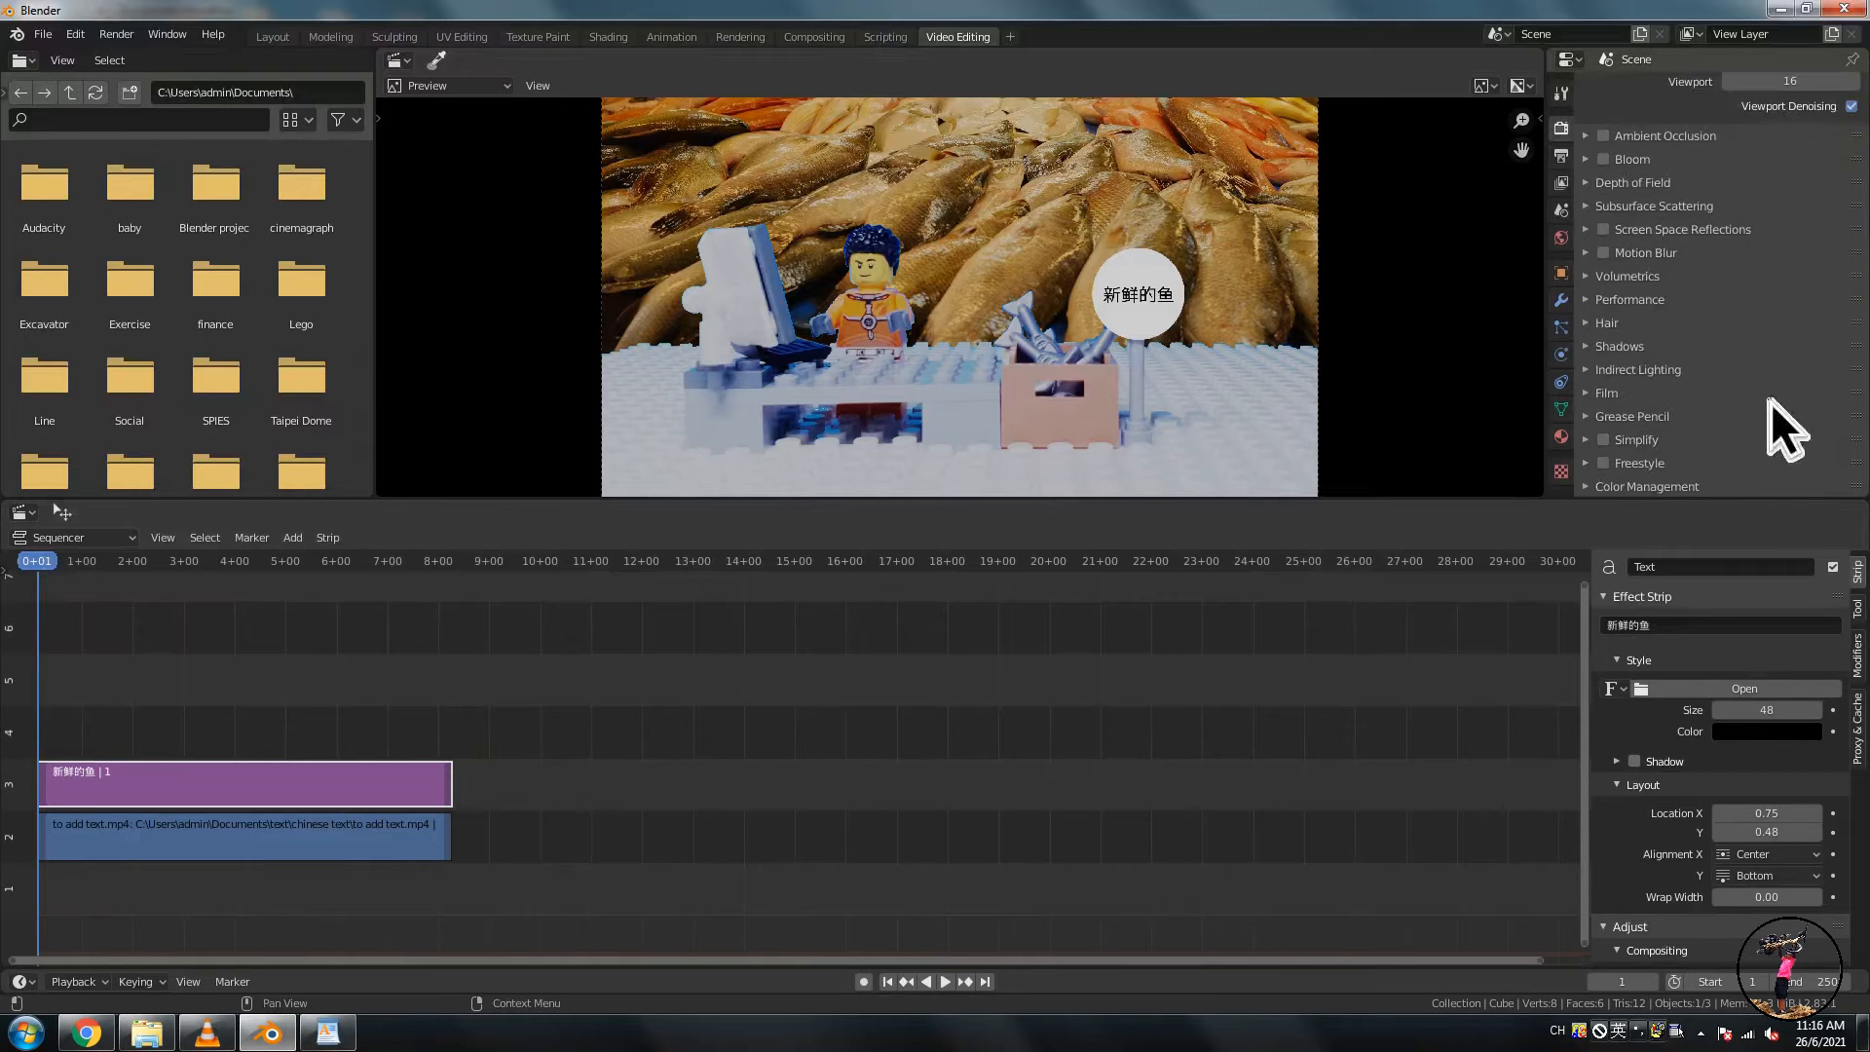
pyautogui.click(1590, 488)
pyautogui.scroll(-4, 1720, 425)
pyautogui.click(1790, 389)
pyautogui.click(1786, 415)
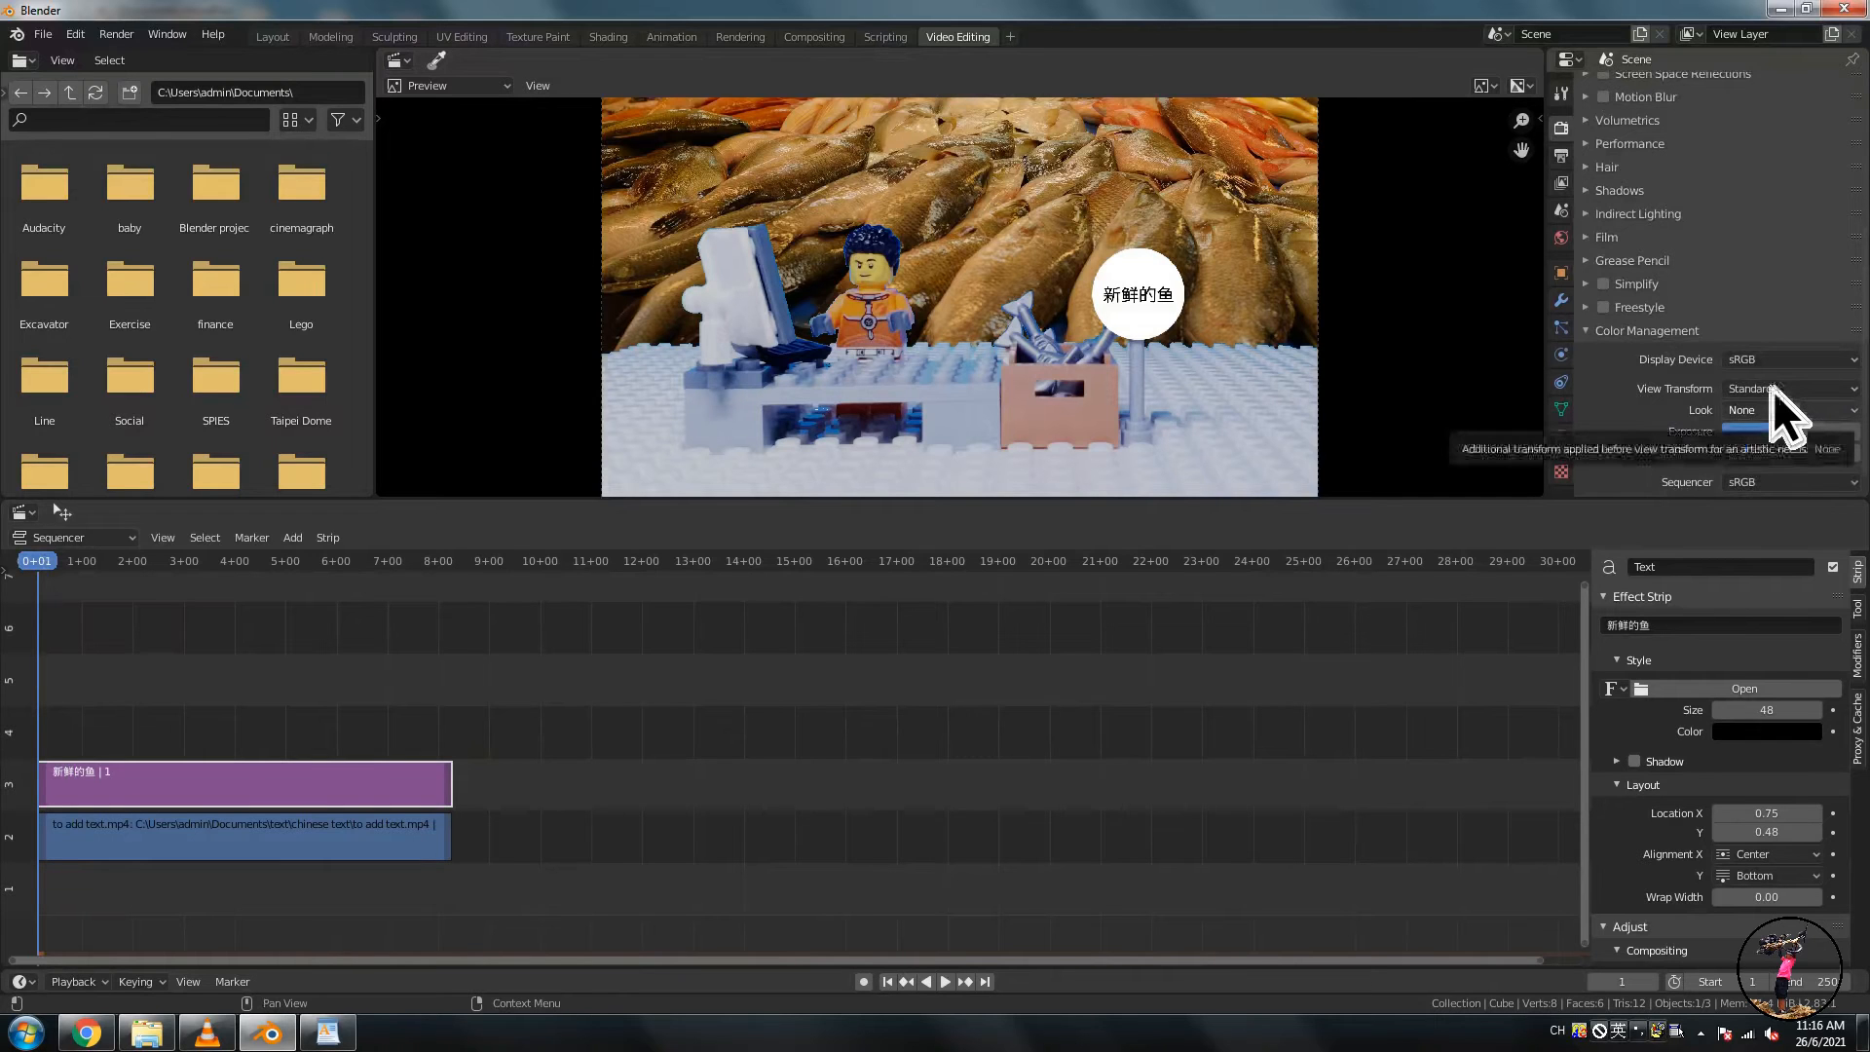
# - Set the scene's end frame to 65 in the output properties
pyautogui.click(1561, 156)
pyautogui.scroll(-1, 1743, 350)
pyautogui.click(1802, 254)
pyautogui.write('65')
pyautogui.press('Return')
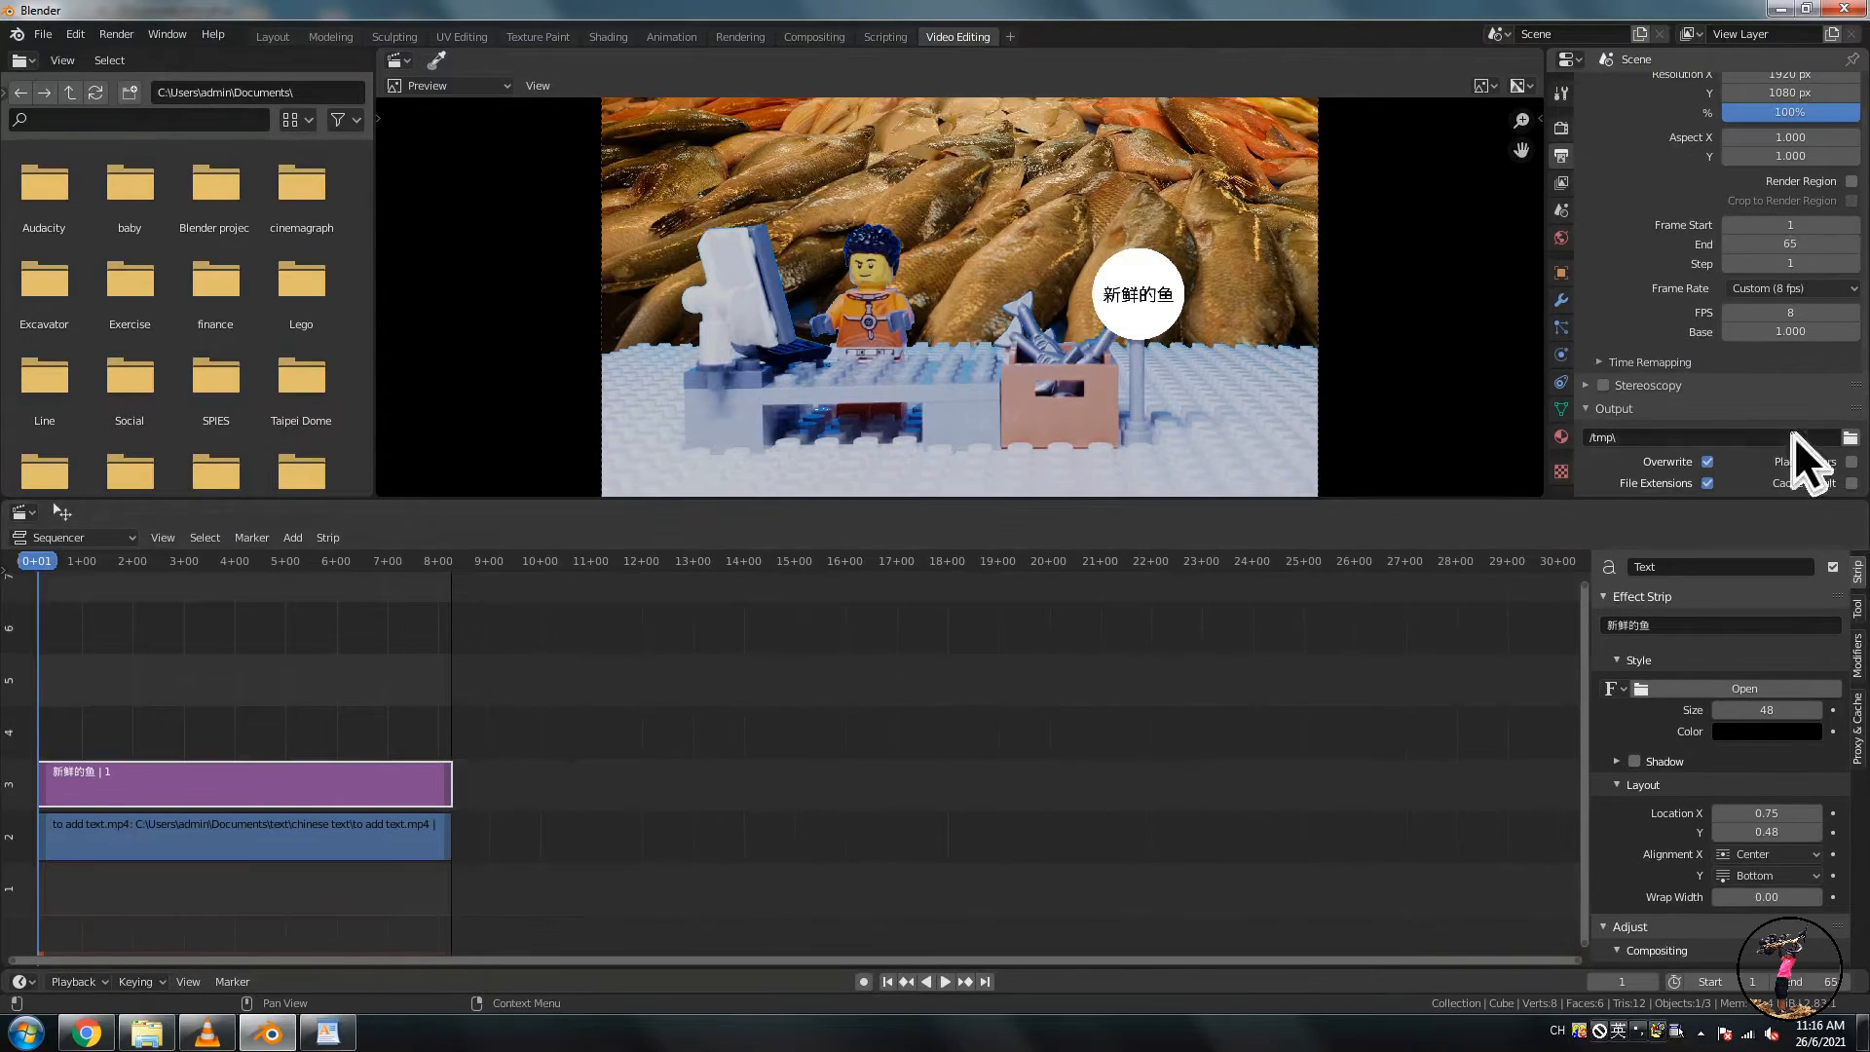
# - Set the output file format to FFmpeg video with an MPEG-4 container
pyautogui.scroll(-3, 1795, 356)
pyautogui.click(1796, 371)
pyautogui.click(1800, 494)
pyautogui.click(1616, 441)
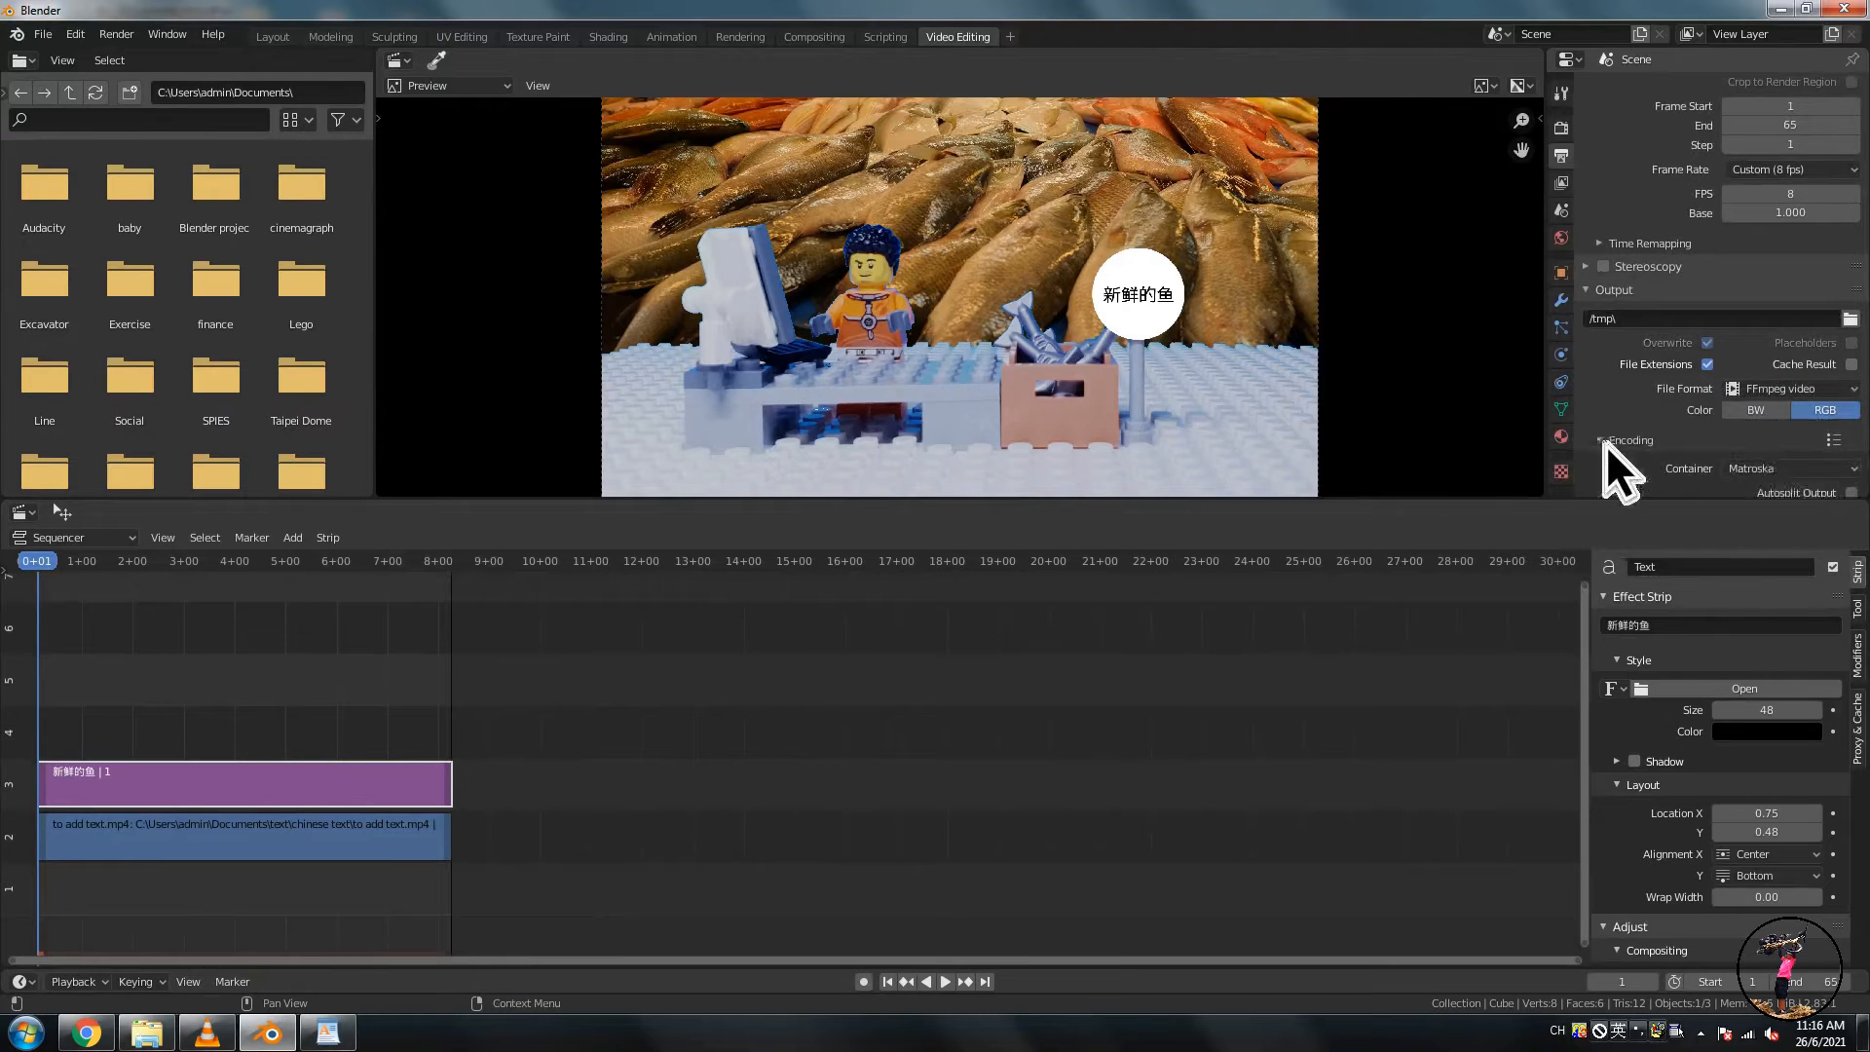
pyautogui.click(1770, 470)
pyautogui.click(1782, 533)
# - Set the video output quality to Lossless
pyautogui.scroll(-4, 1712, 401)
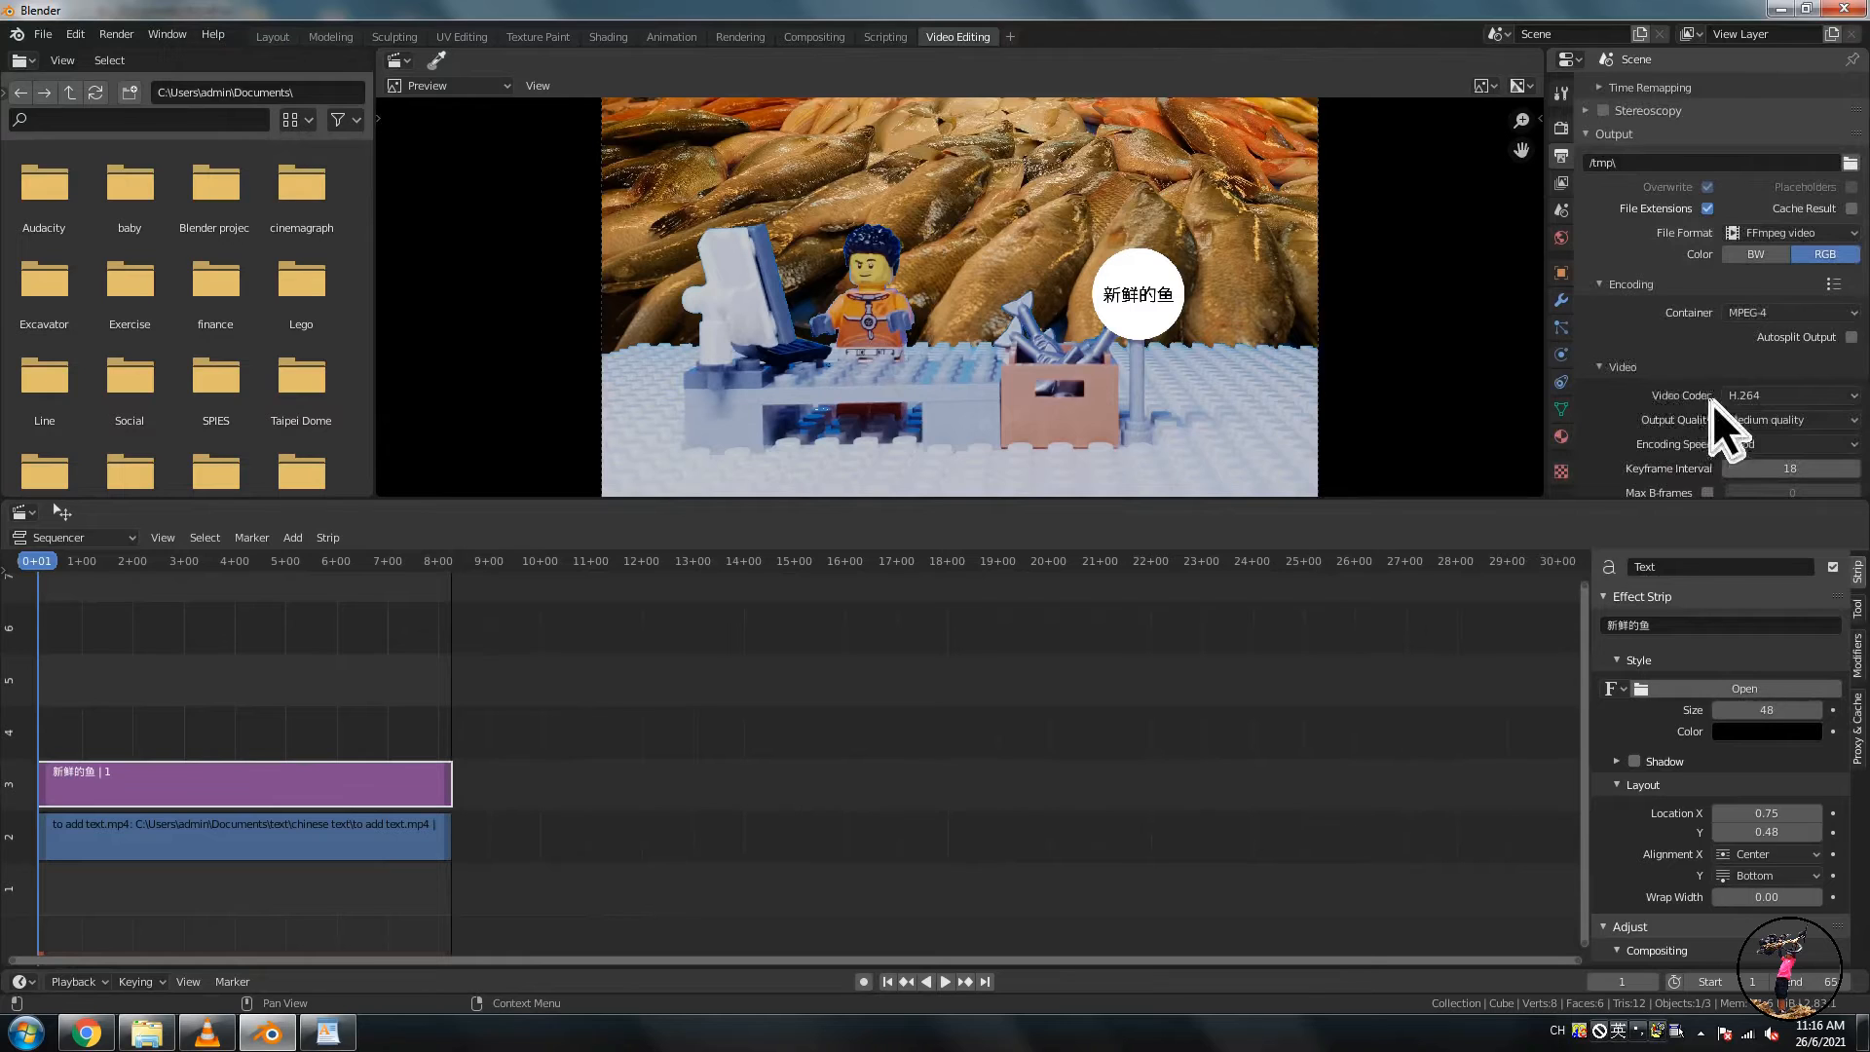
pyautogui.click(1725, 425)
pyautogui.click(1755, 463)
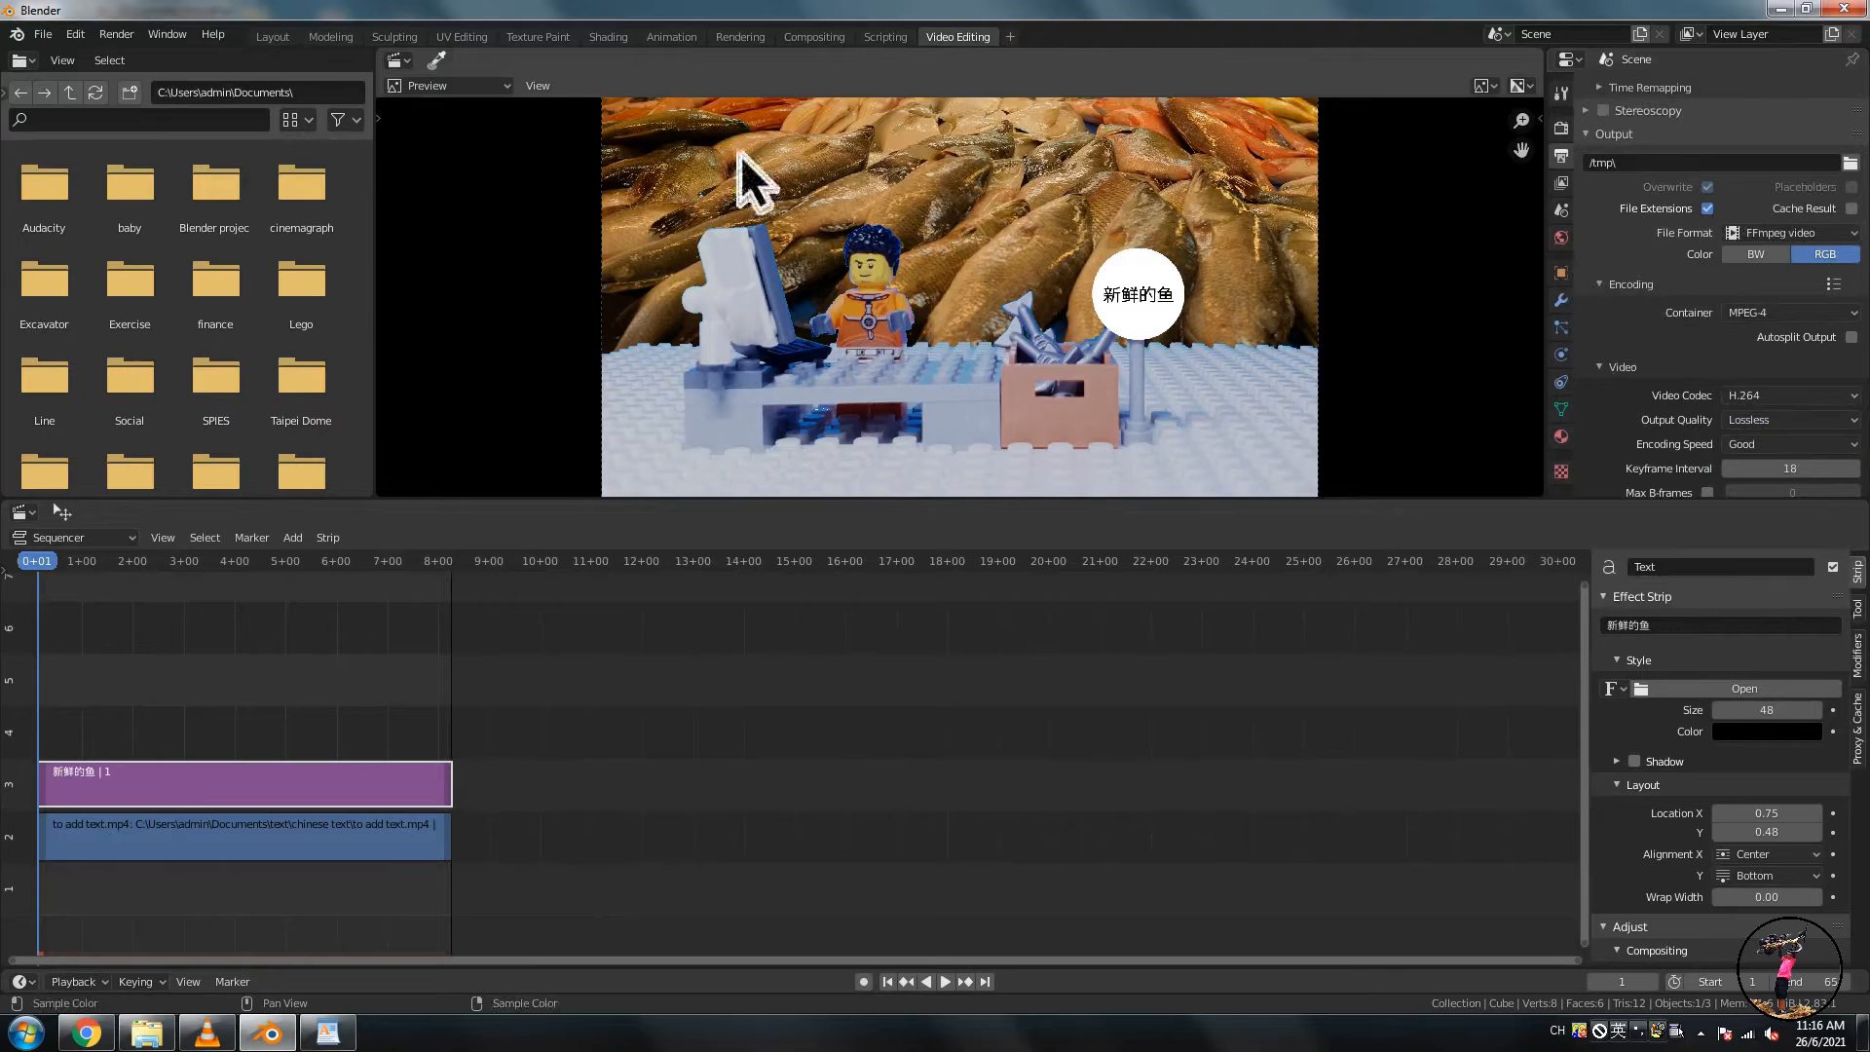
# - Render the animation and close the render window
pyautogui.click(115, 35)
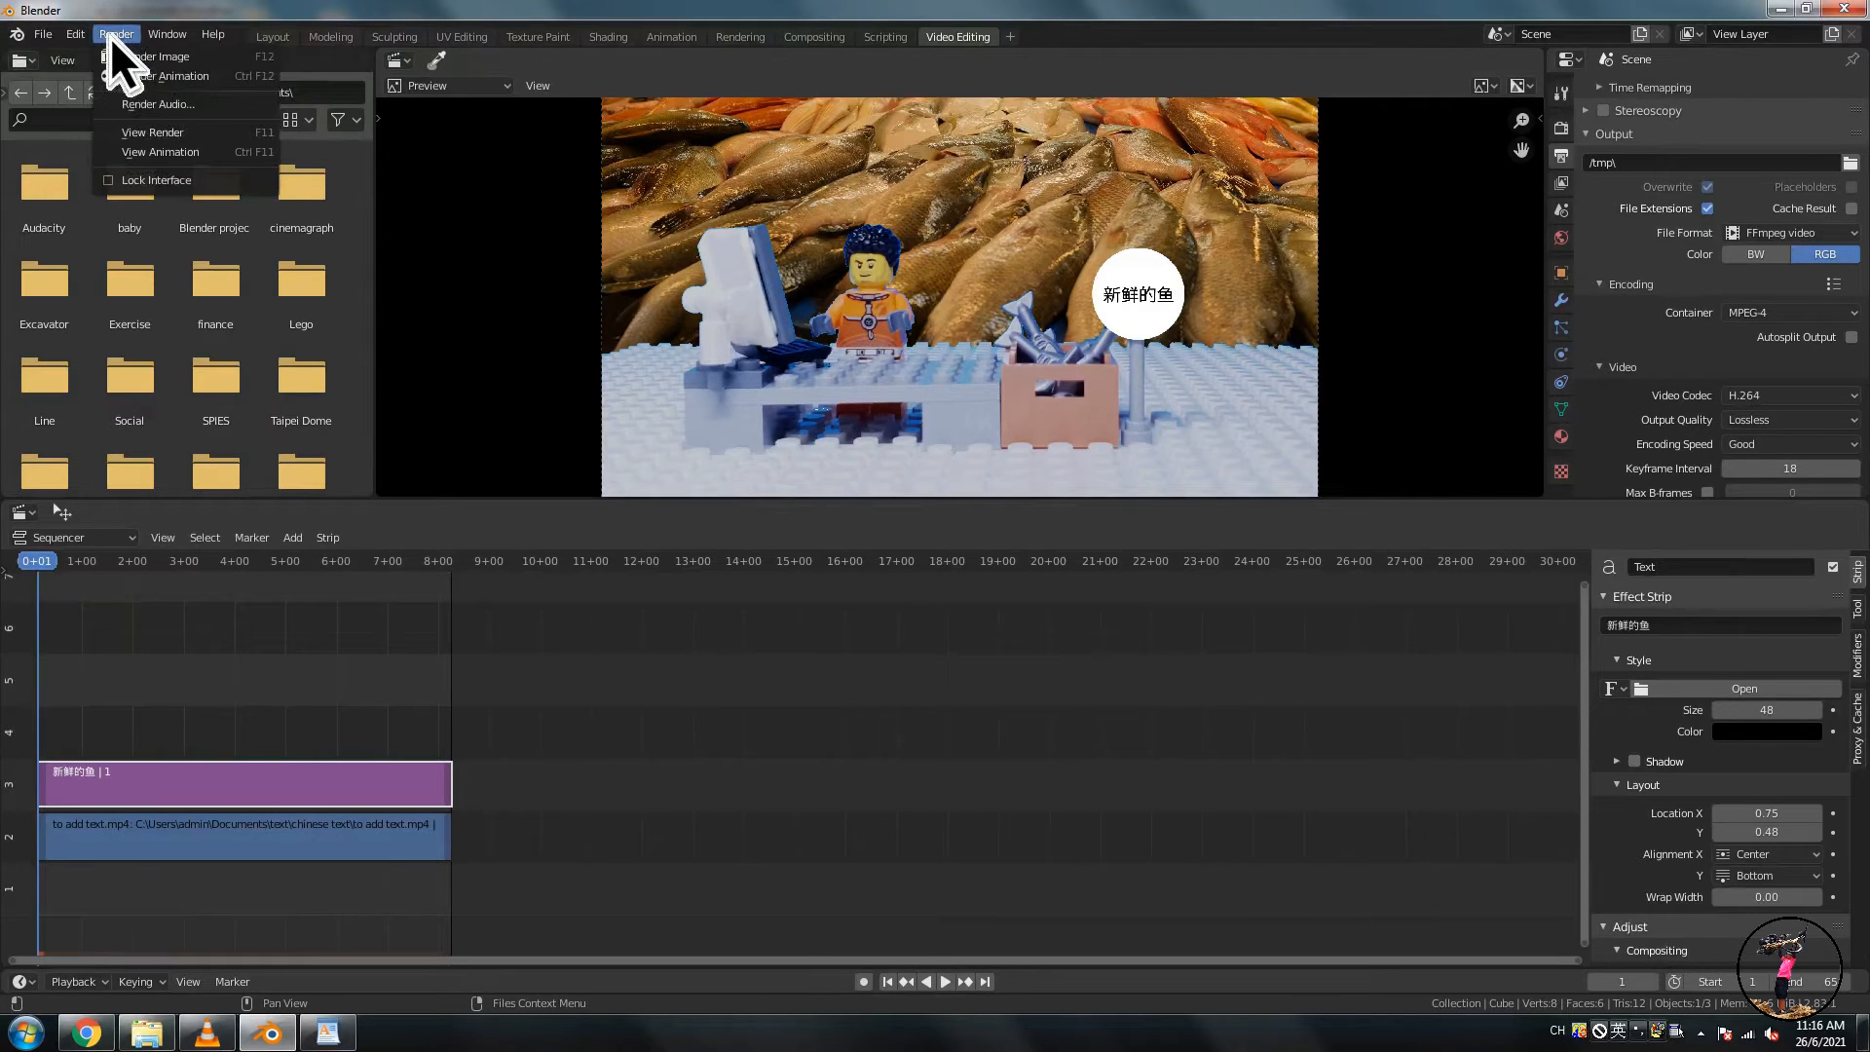
pyautogui.click(156, 78)
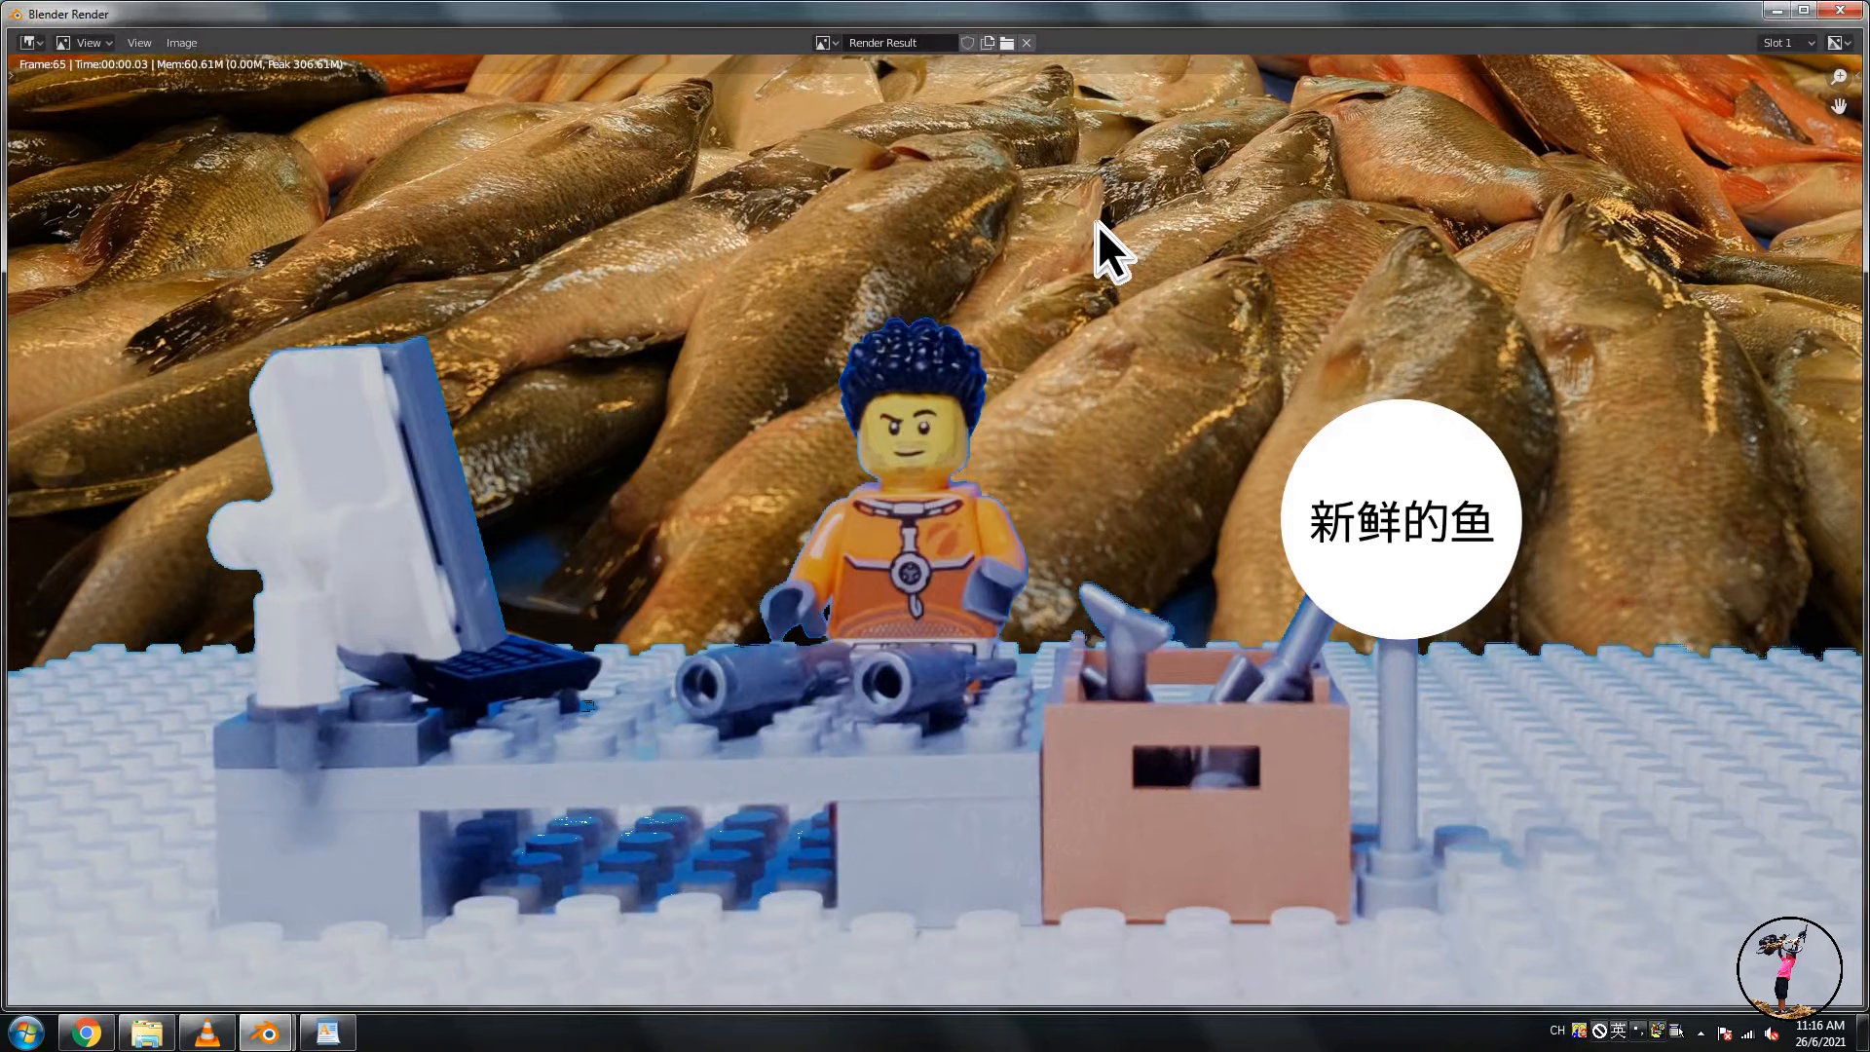
pyautogui.click(1839, 10)
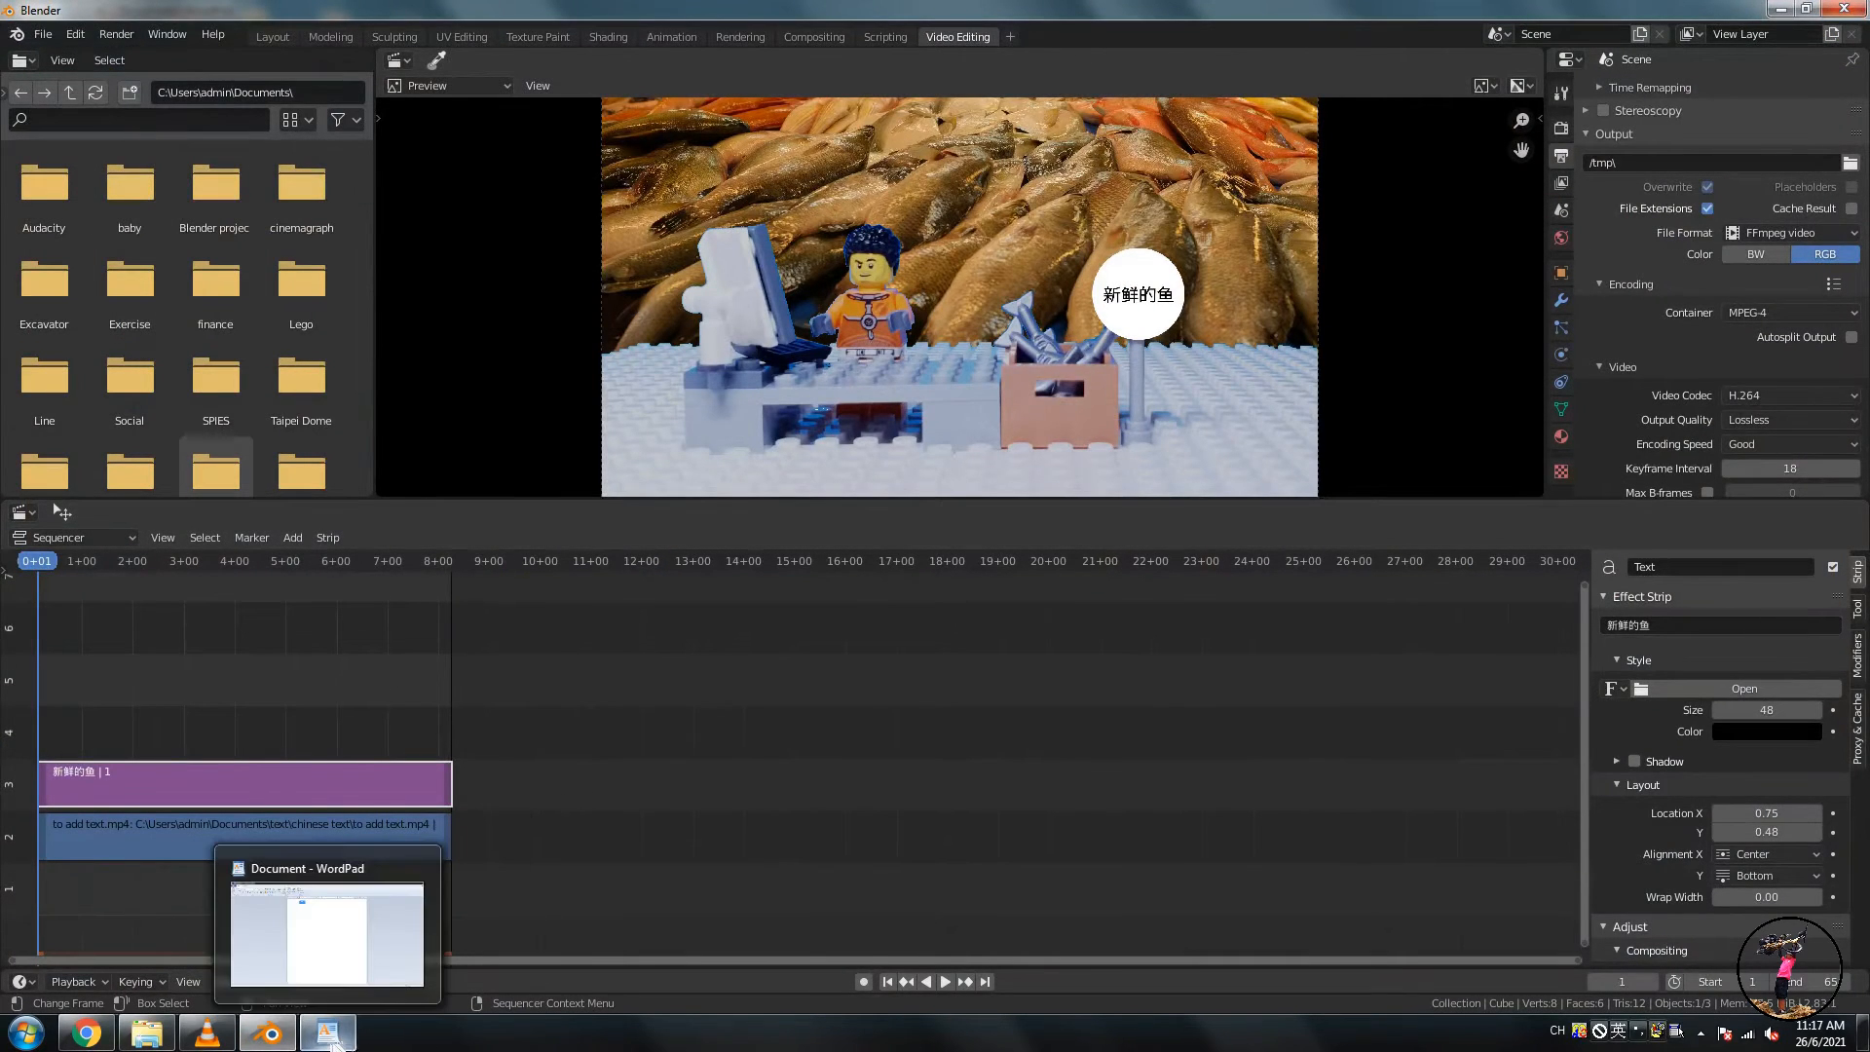
# - Open the rendered video from the C:\tmp folder to play it
pyautogui.moveTo(85, 1031)
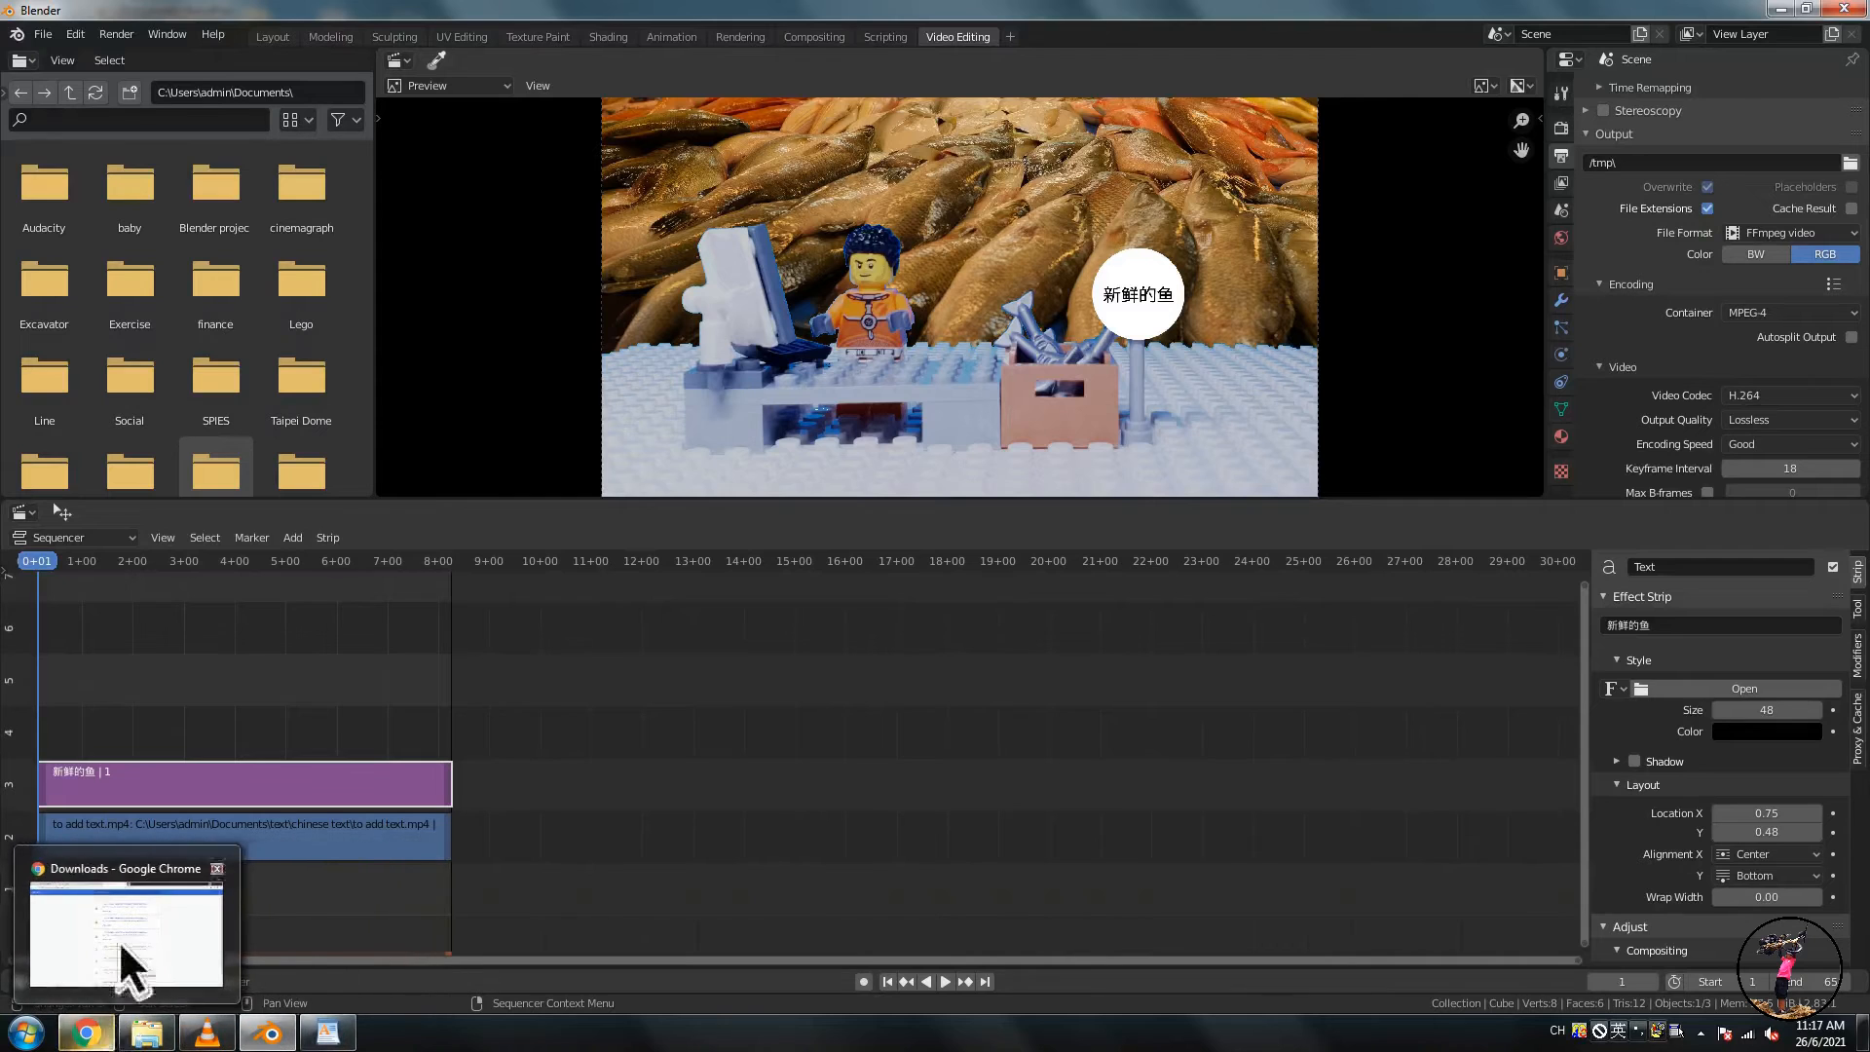
pyautogui.click(146, 1031)
pyautogui.click(124, 376)
pyautogui.click(128, 357)
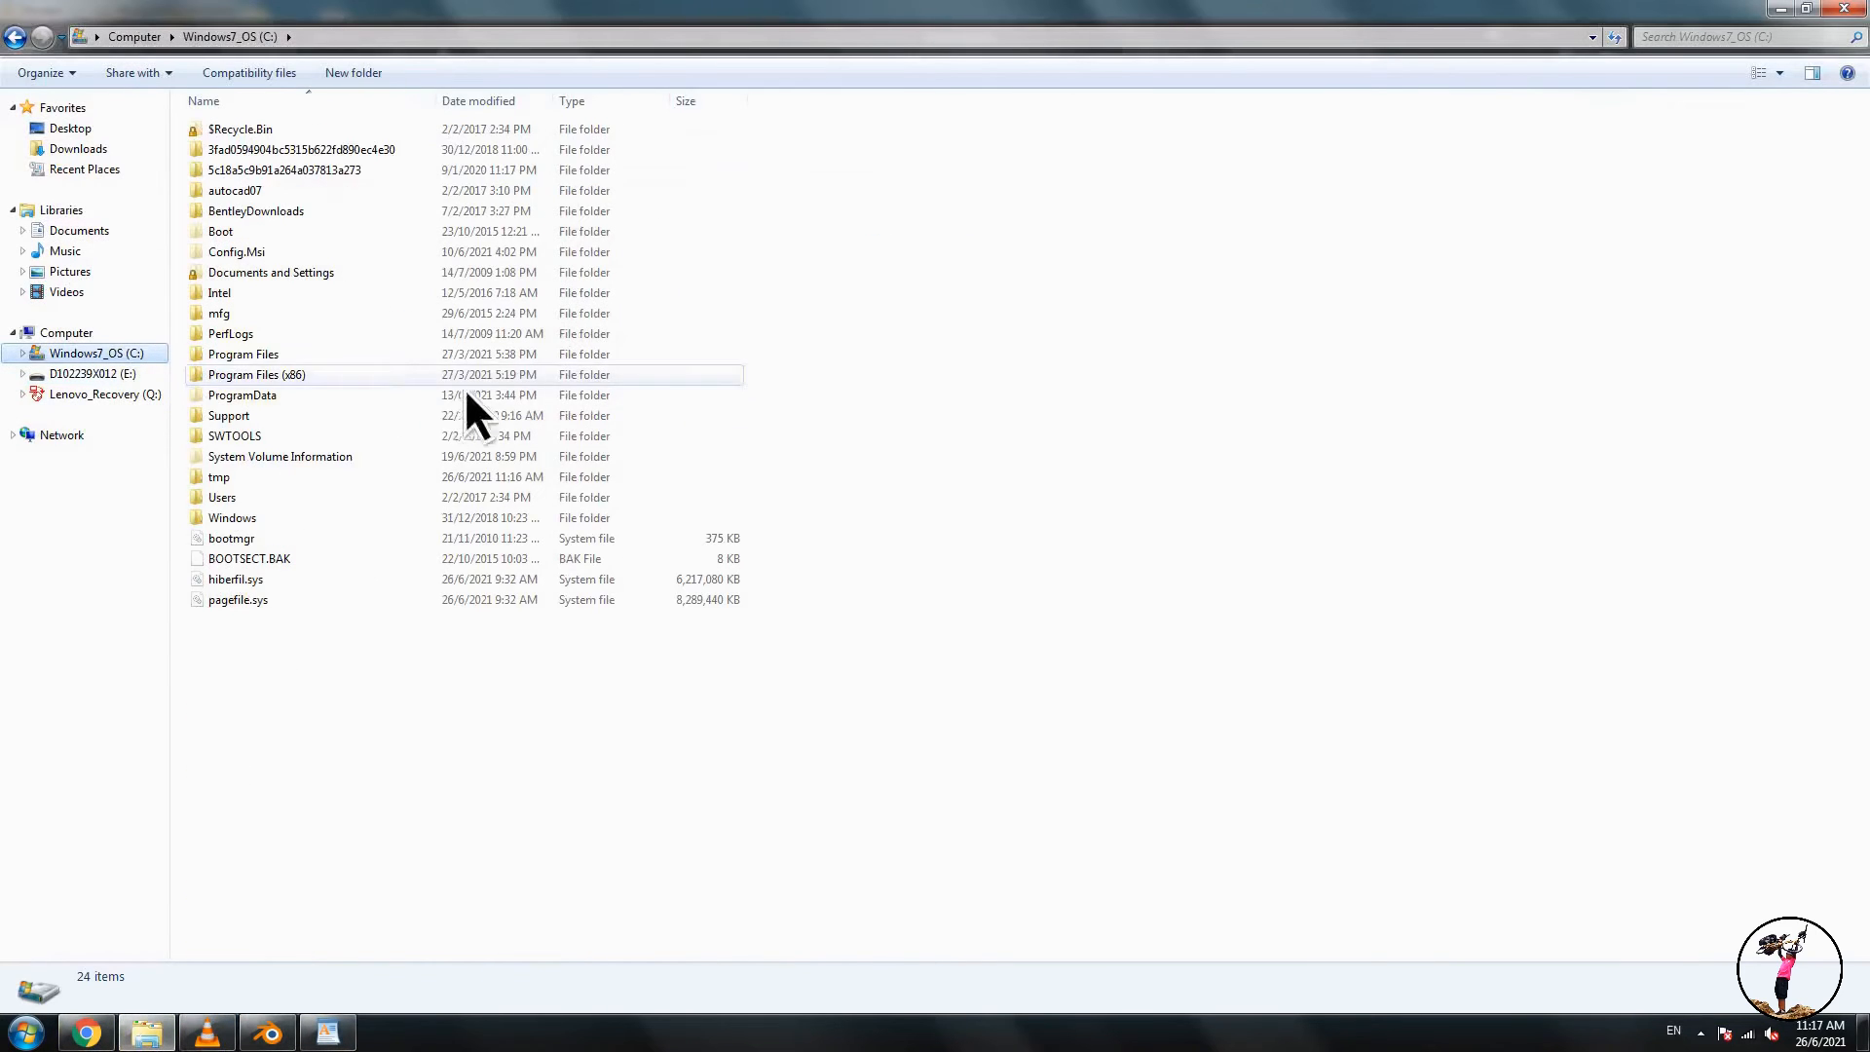
pyautogui.doubleClick(249, 477)
pyautogui.click(286, 136)
pyautogui.doubleClick(287, 136)
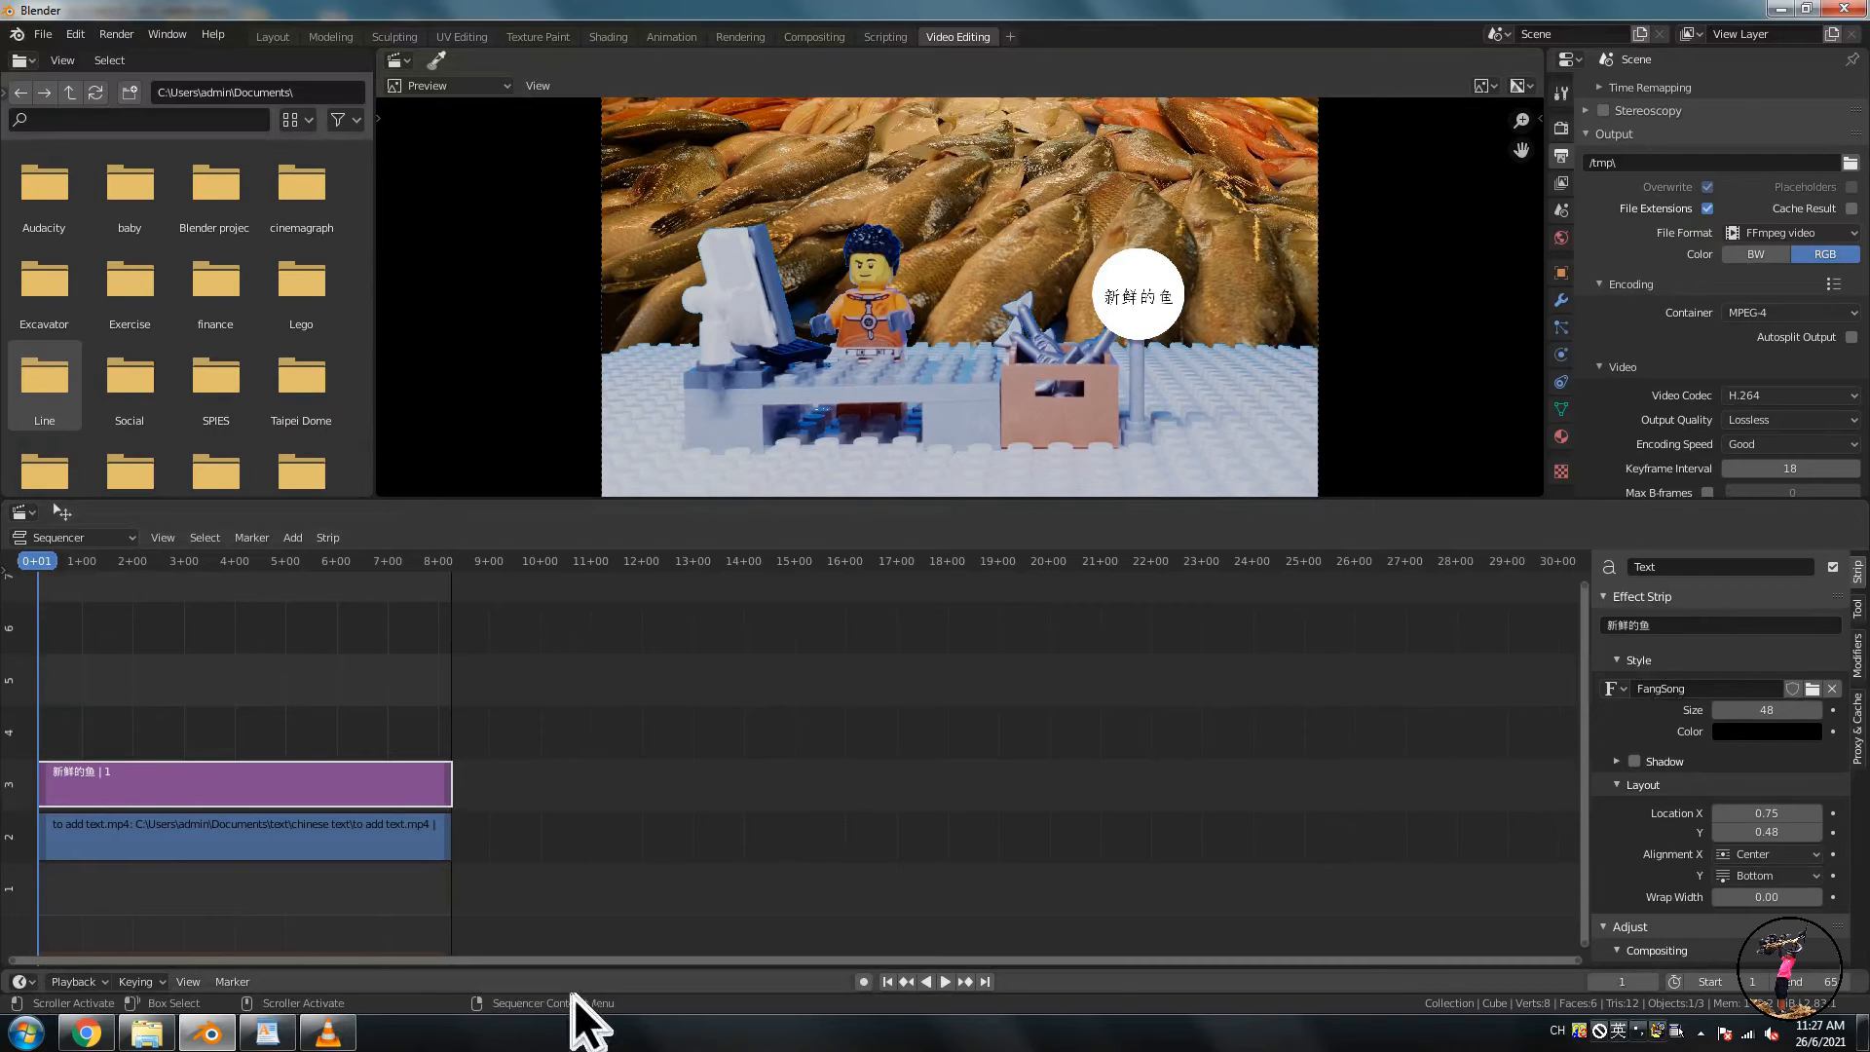
pyautogui.hotkey('alt', 'Tab')
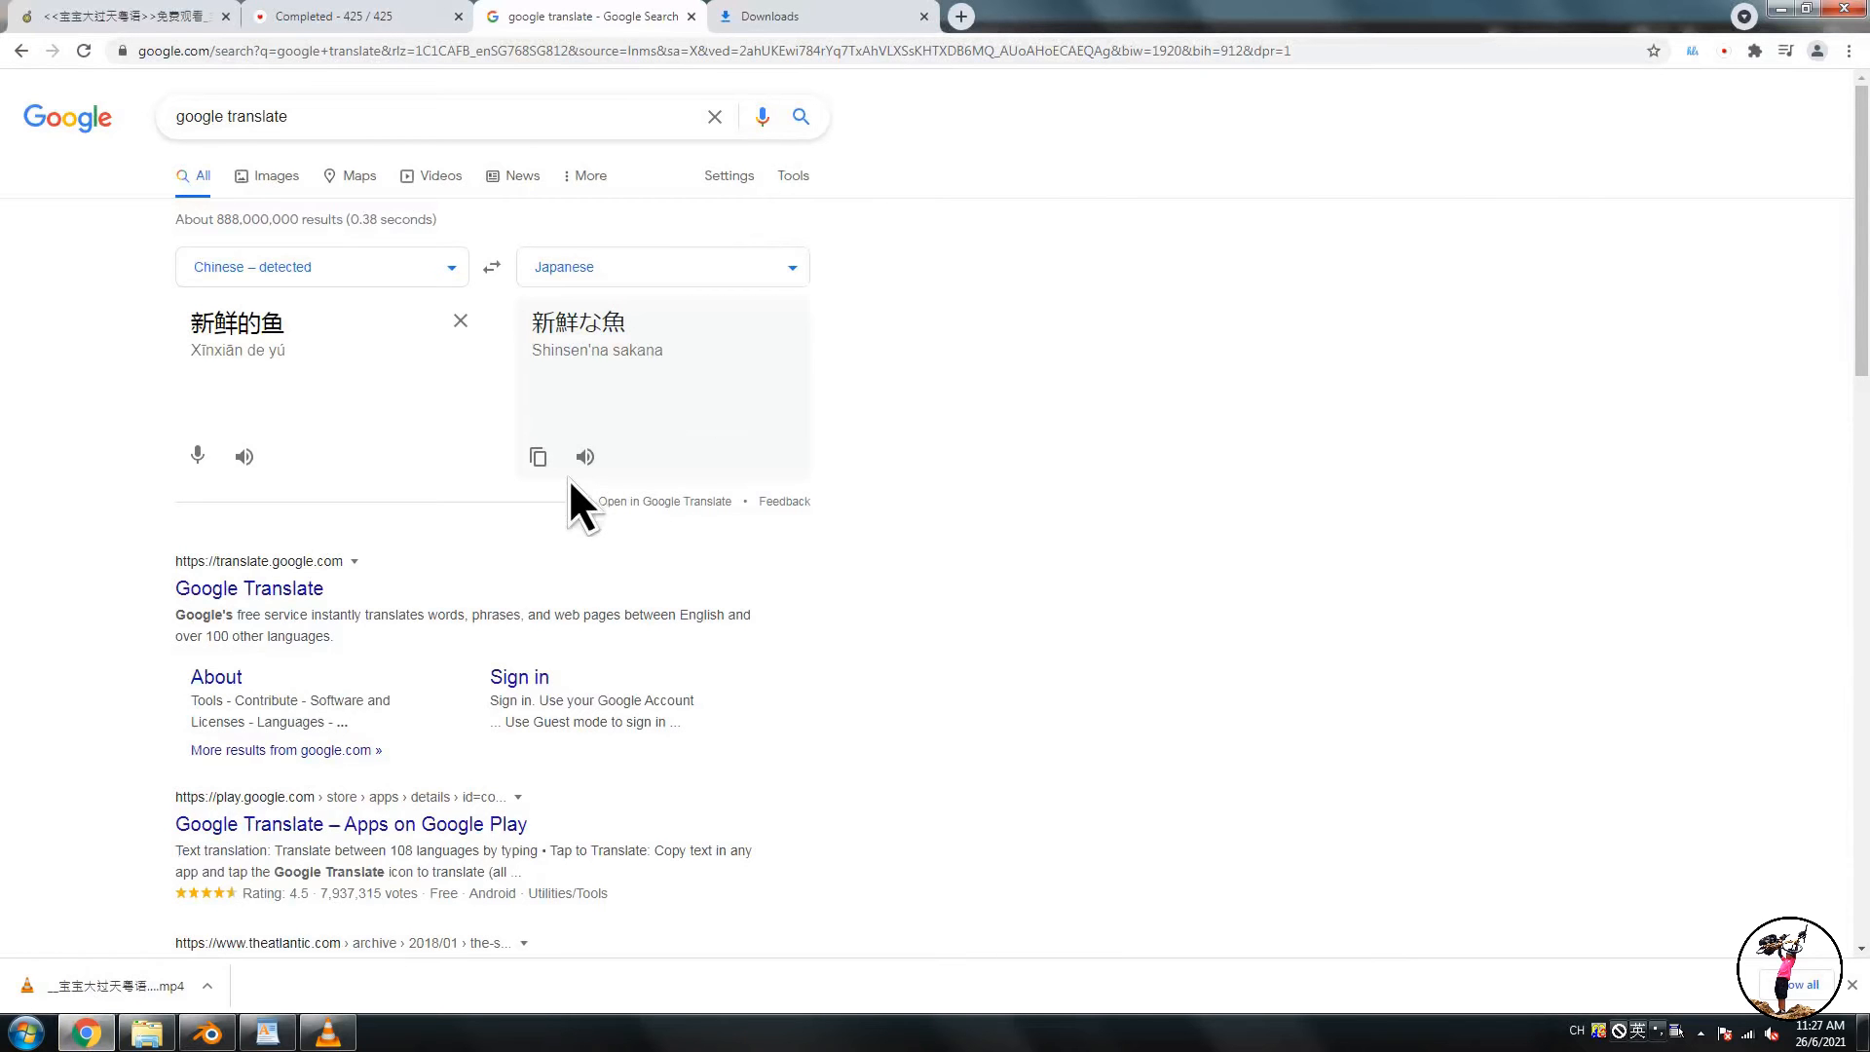
# - Copy the Japanese translation and paste it as the text strip's text
pyautogui.click(539, 457)
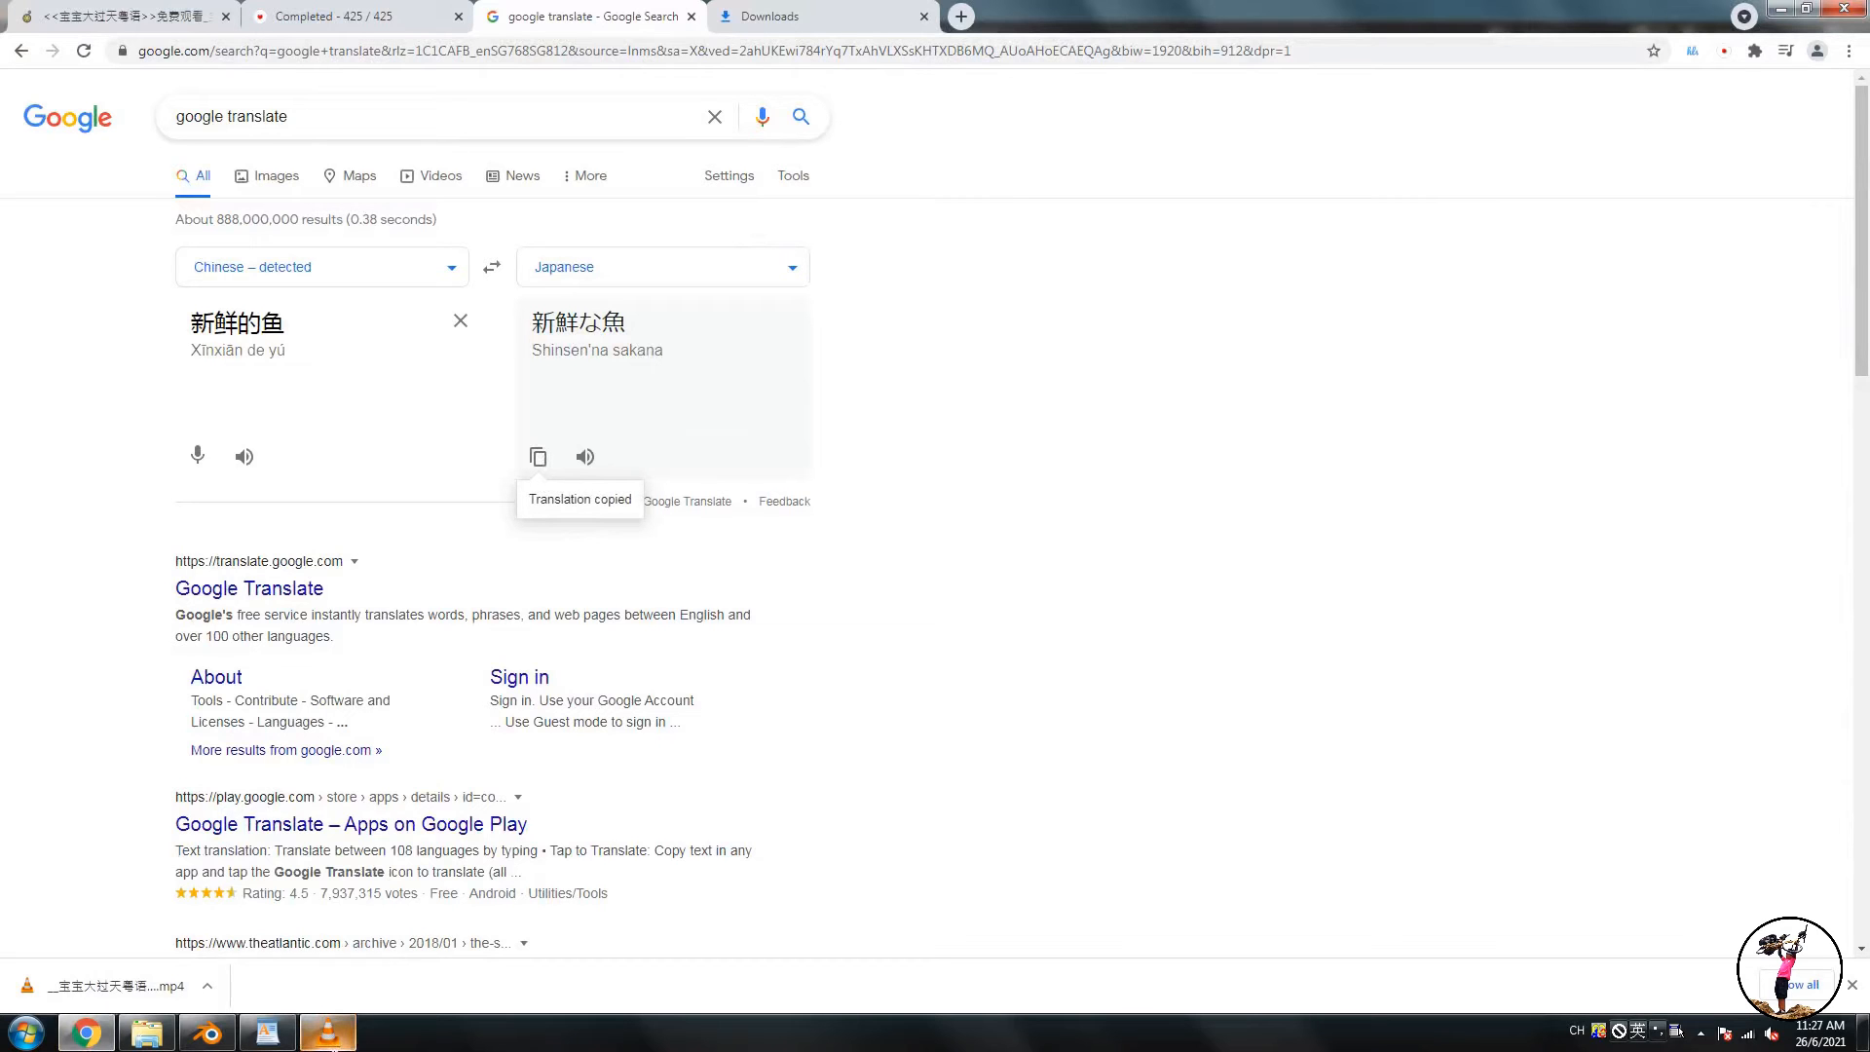
pyautogui.click(209, 1034)
pyautogui.click(1661, 628)
pyautogui.hotkey('ctrl', 'v')
pyautogui.press('Return')
# - Increase the text strip's font size to 58
pyautogui.click(1818, 712)
pyautogui.click(1818, 712)
pyautogui.click(1818, 712)
pyautogui.click(1819, 712)
pyautogui.click(1818, 712)
pyautogui.click(1818, 712)
pyautogui.click(1818, 712)
pyautogui.click(1818, 712)
pyautogui.click(1818, 712)
pyautogui.click(1818, 711)
# - Return the playhead to the start, render the animation and close the render window
pyautogui.moveTo(54, 563); pyautogui.dragTo(389, 594)
pyautogui.click(886, 981)
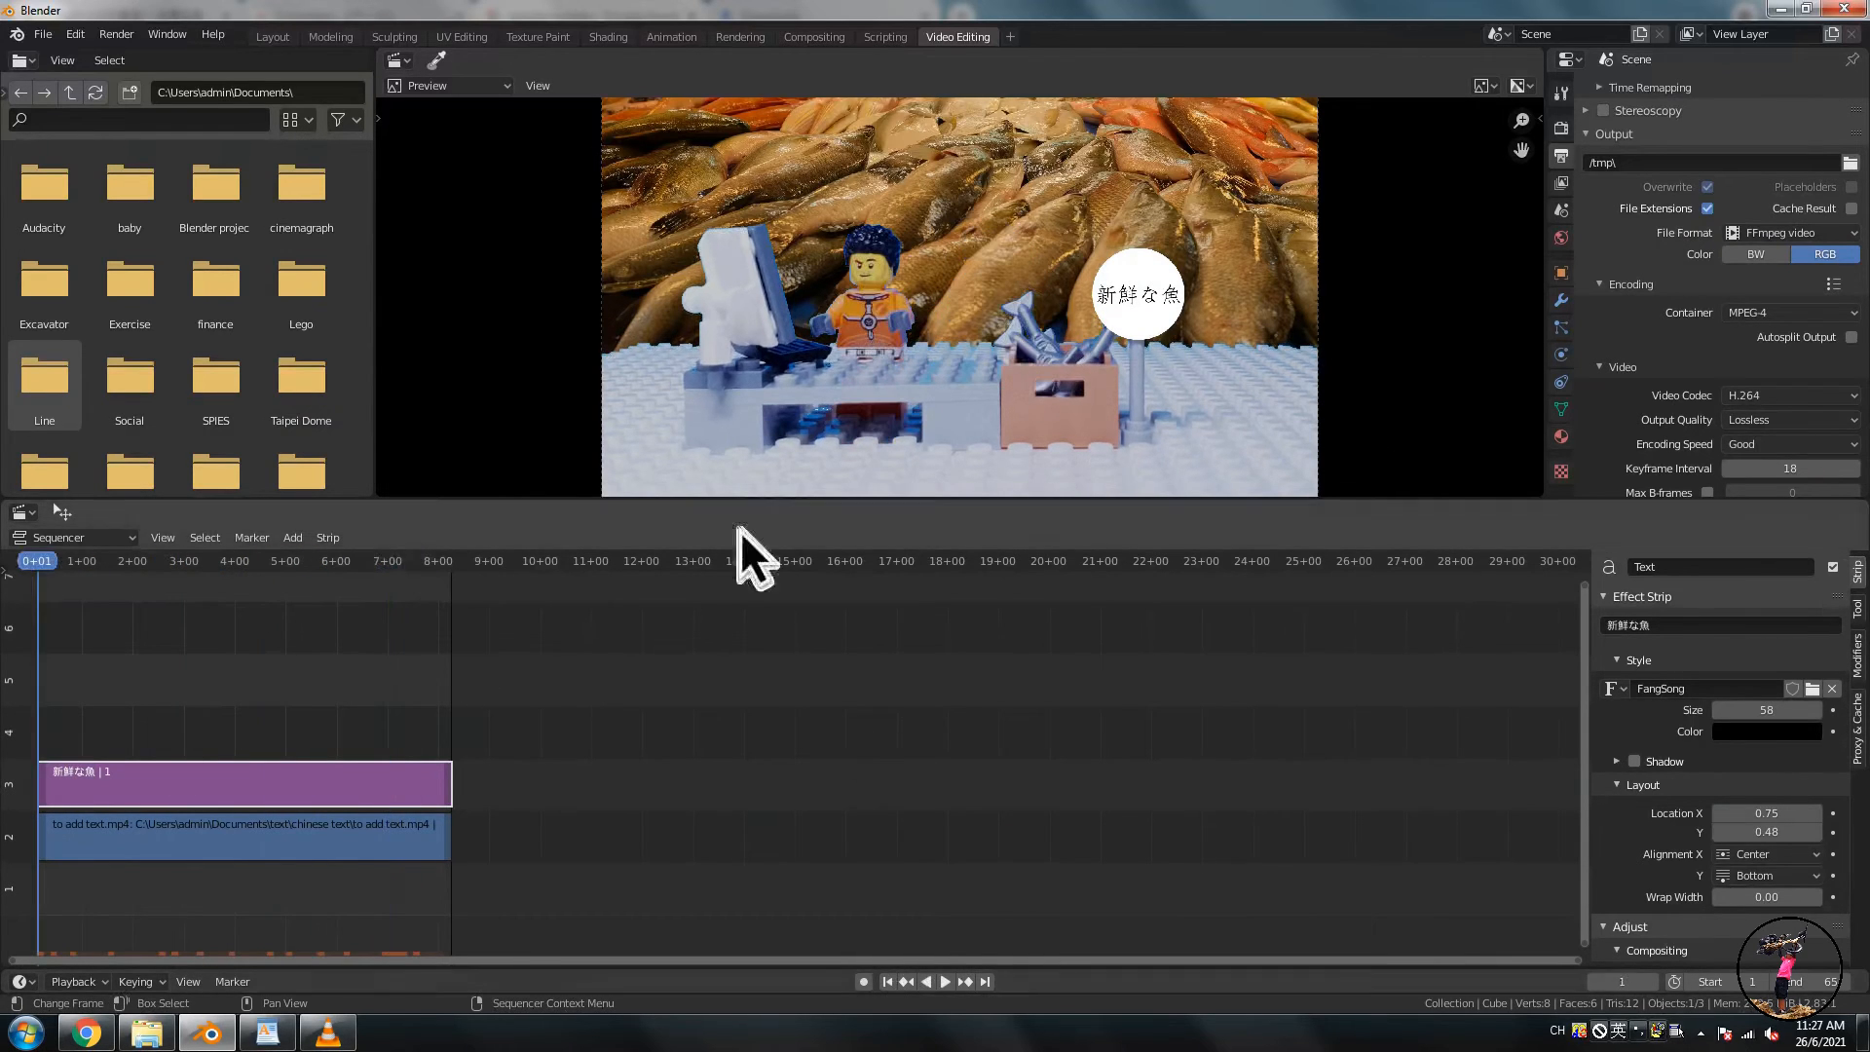
pyautogui.click(117, 37)
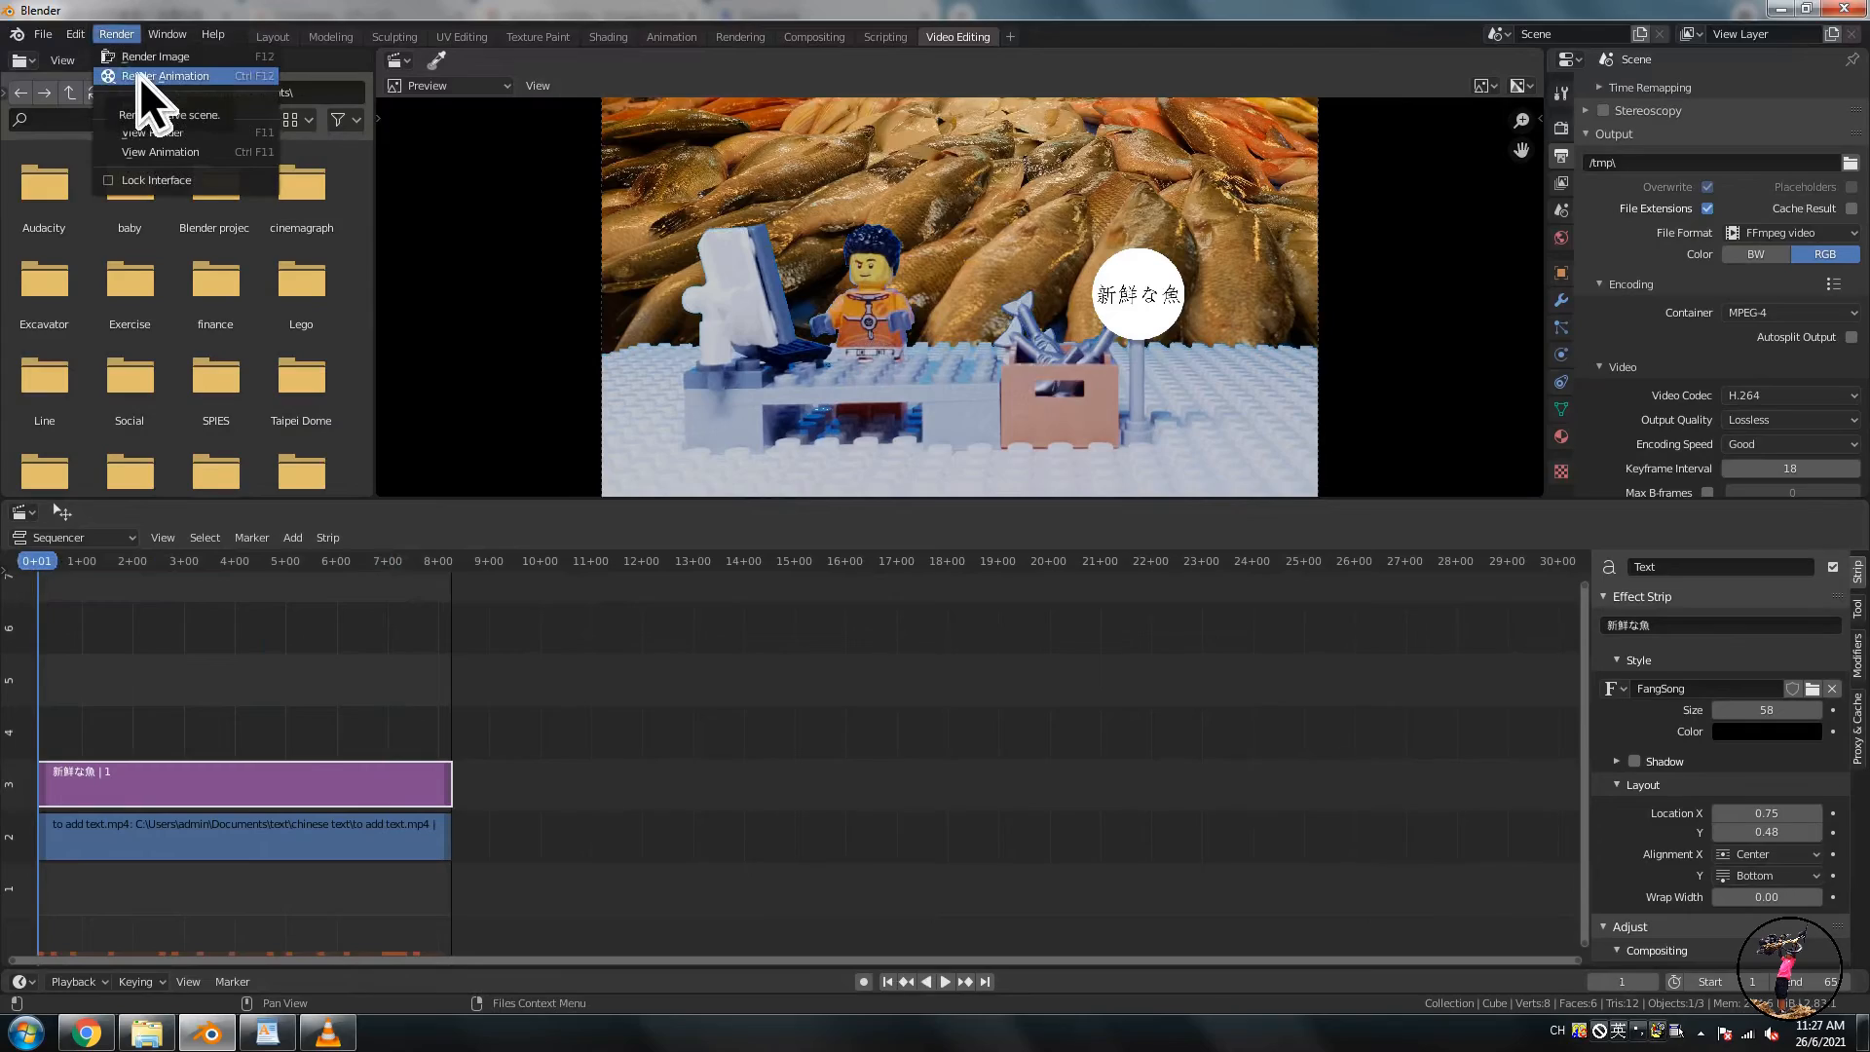
pyautogui.click(139, 76)
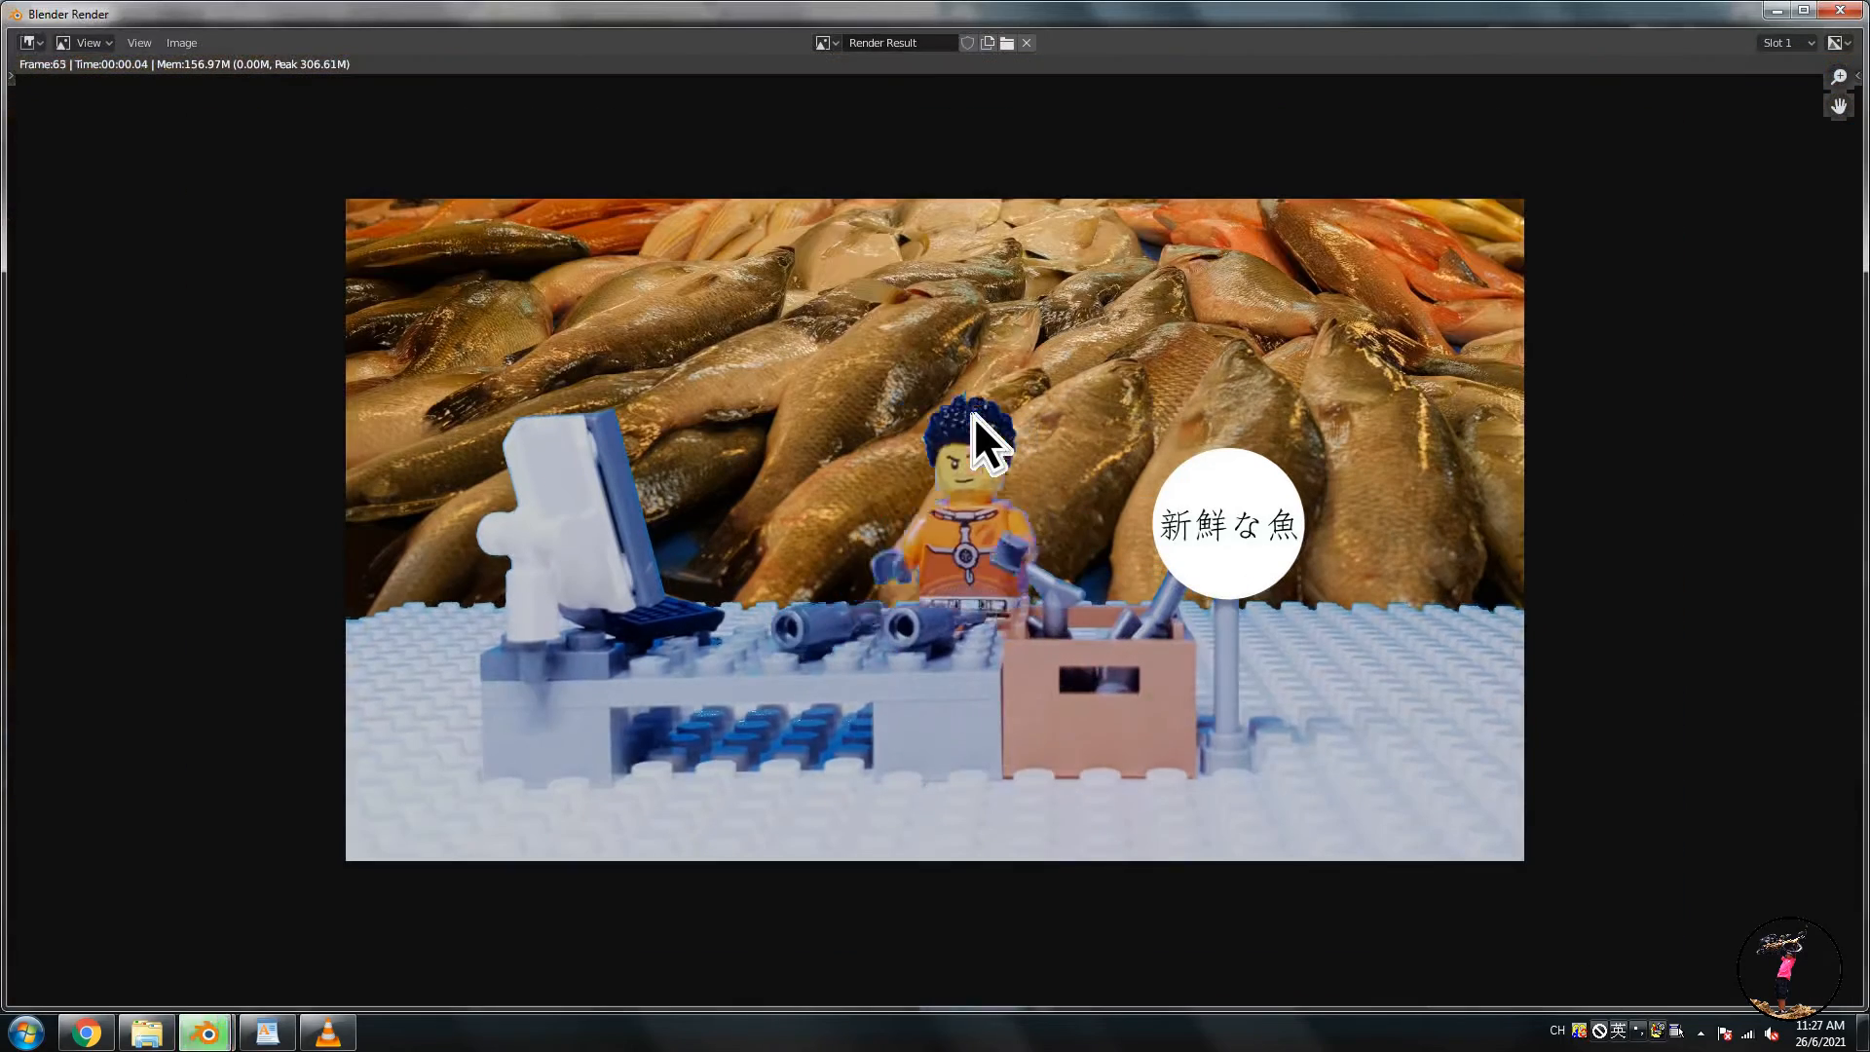
pyautogui.click(1839, 10)
# - Play the newly rendered MP4 file from the output folder
pyautogui.click(148, 1032)
pyautogui.click(92, 354)
pyautogui.doubleClick(226, 477)
pyautogui.doubleClick(265, 133)
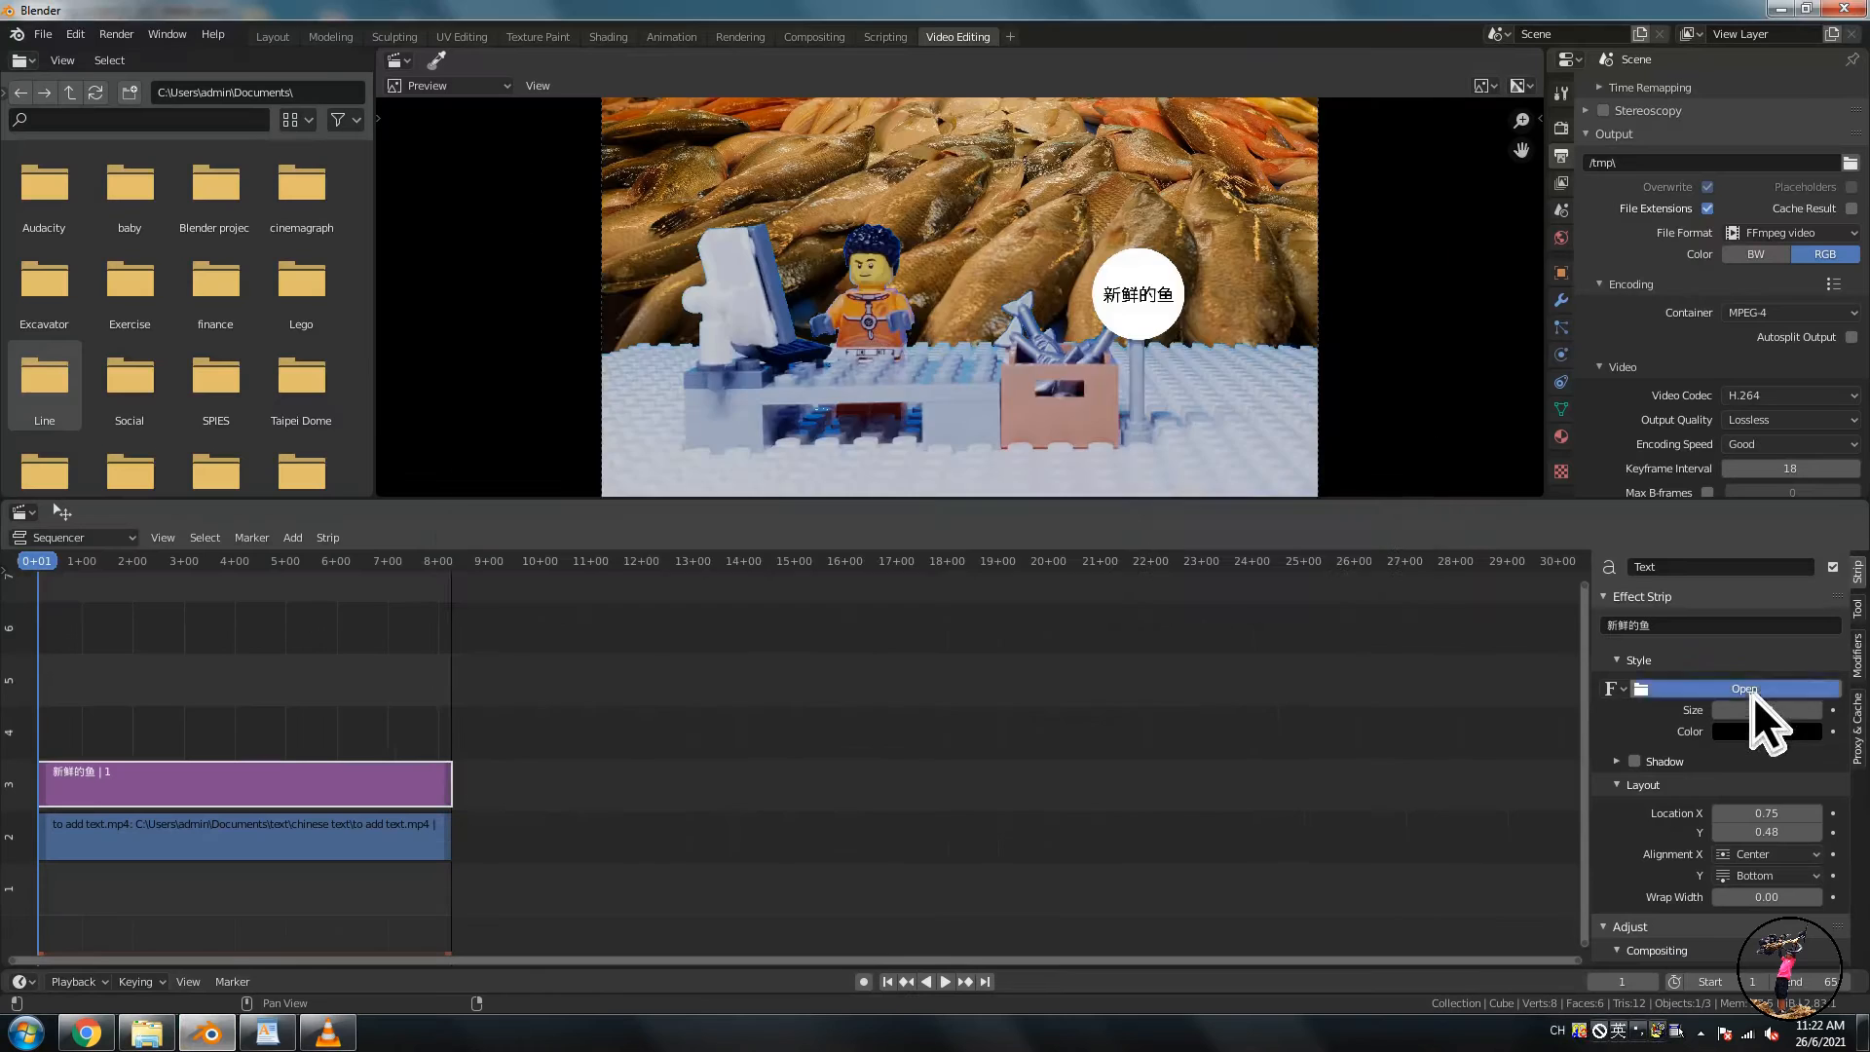
# - Load Calibri-Bold as the text strip's font
pyautogui.click(1748, 689)
pyautogui.click(739, 547)
pyautogui.click(1259, 908)
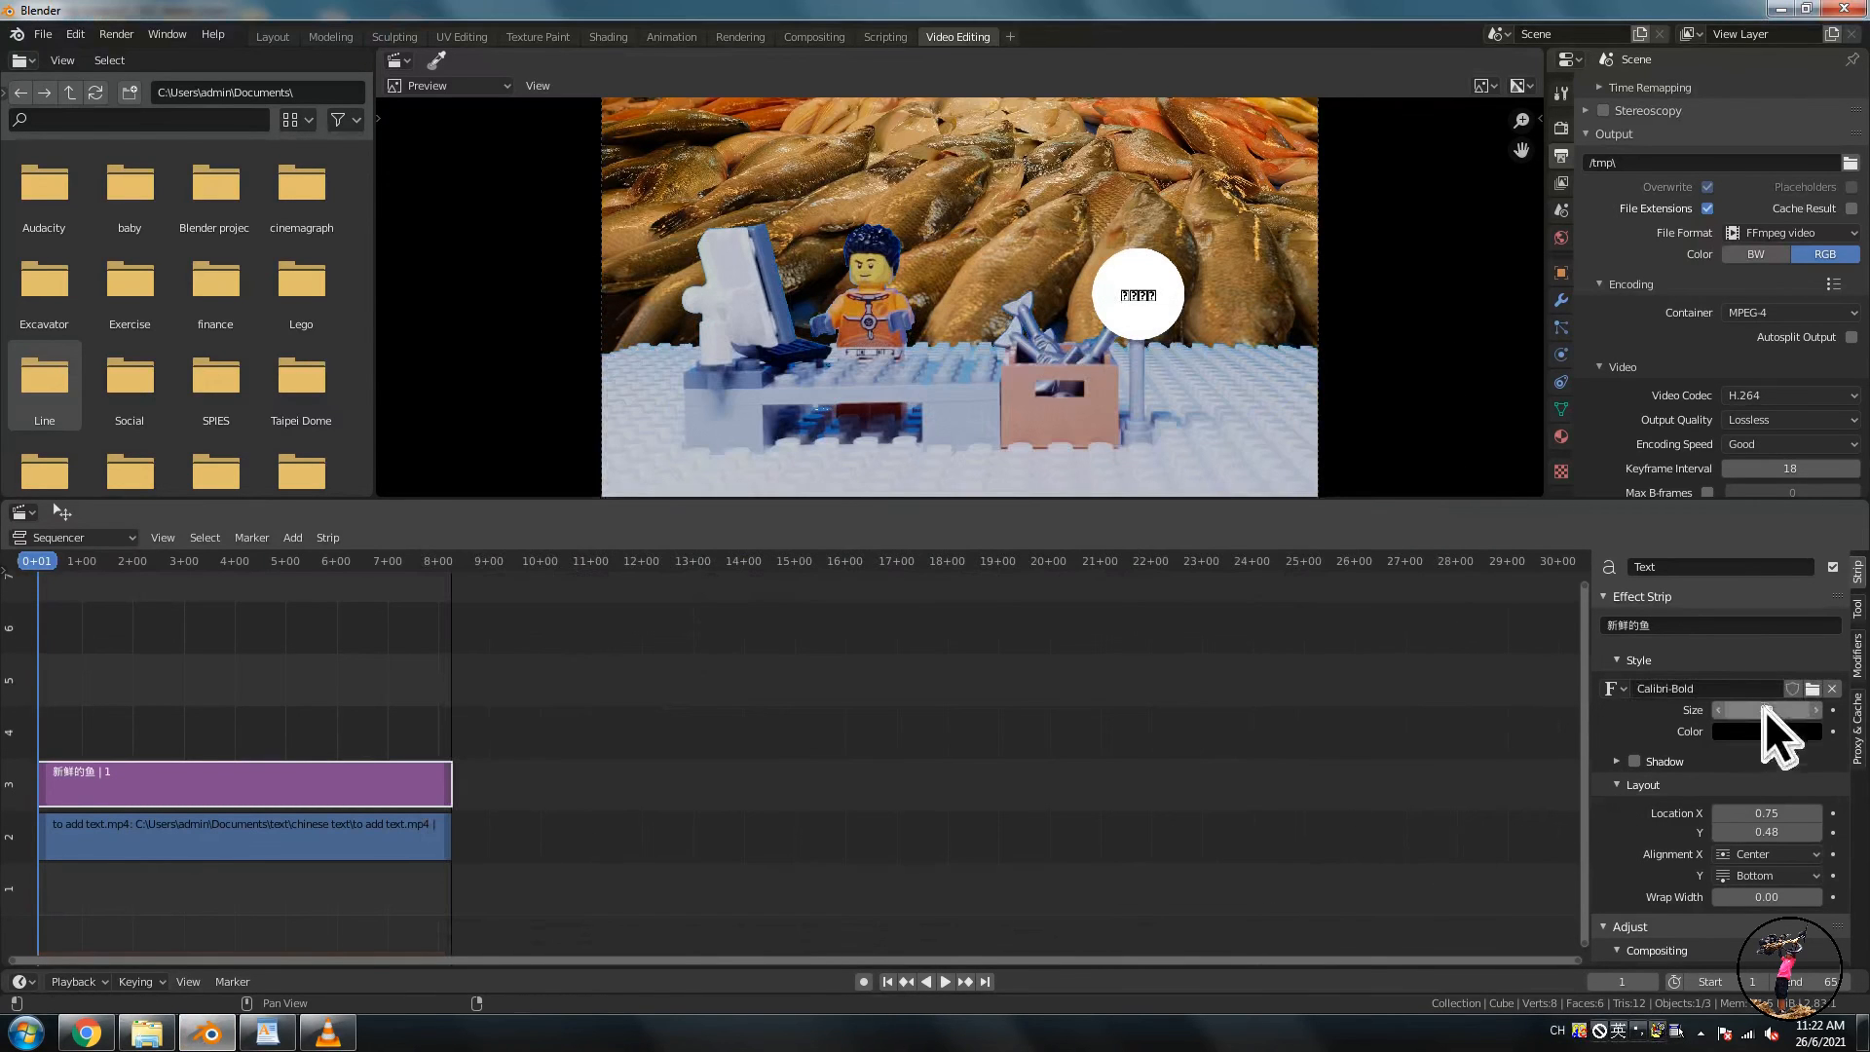
# - Load ZWAdobeF.TTF from the Windows Fonts folder as the text strip's font
pyautogui.click(1812, 689)
pyautogui.click(734, 657)
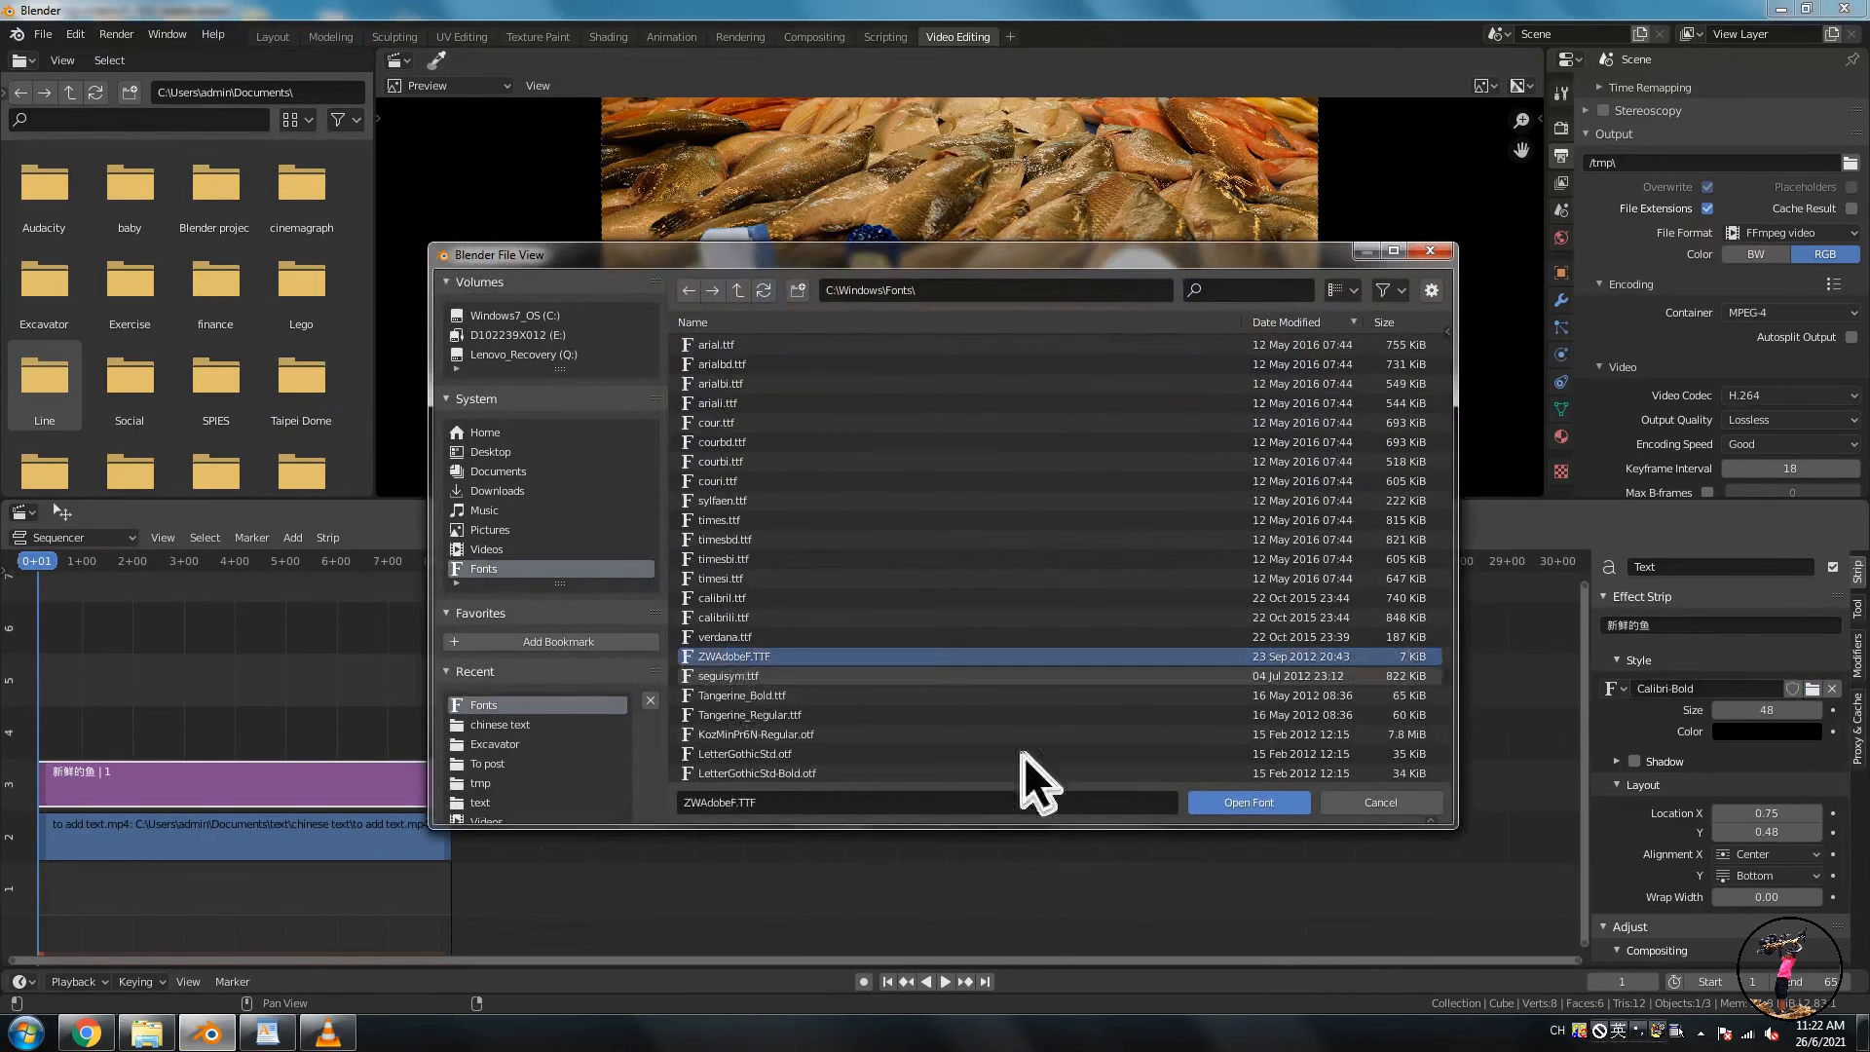
pyautogui.click(1266, 808)
# - Load another font from further down the Windows Fonts folder for the text strip
pyautogui.click(1813, 689)
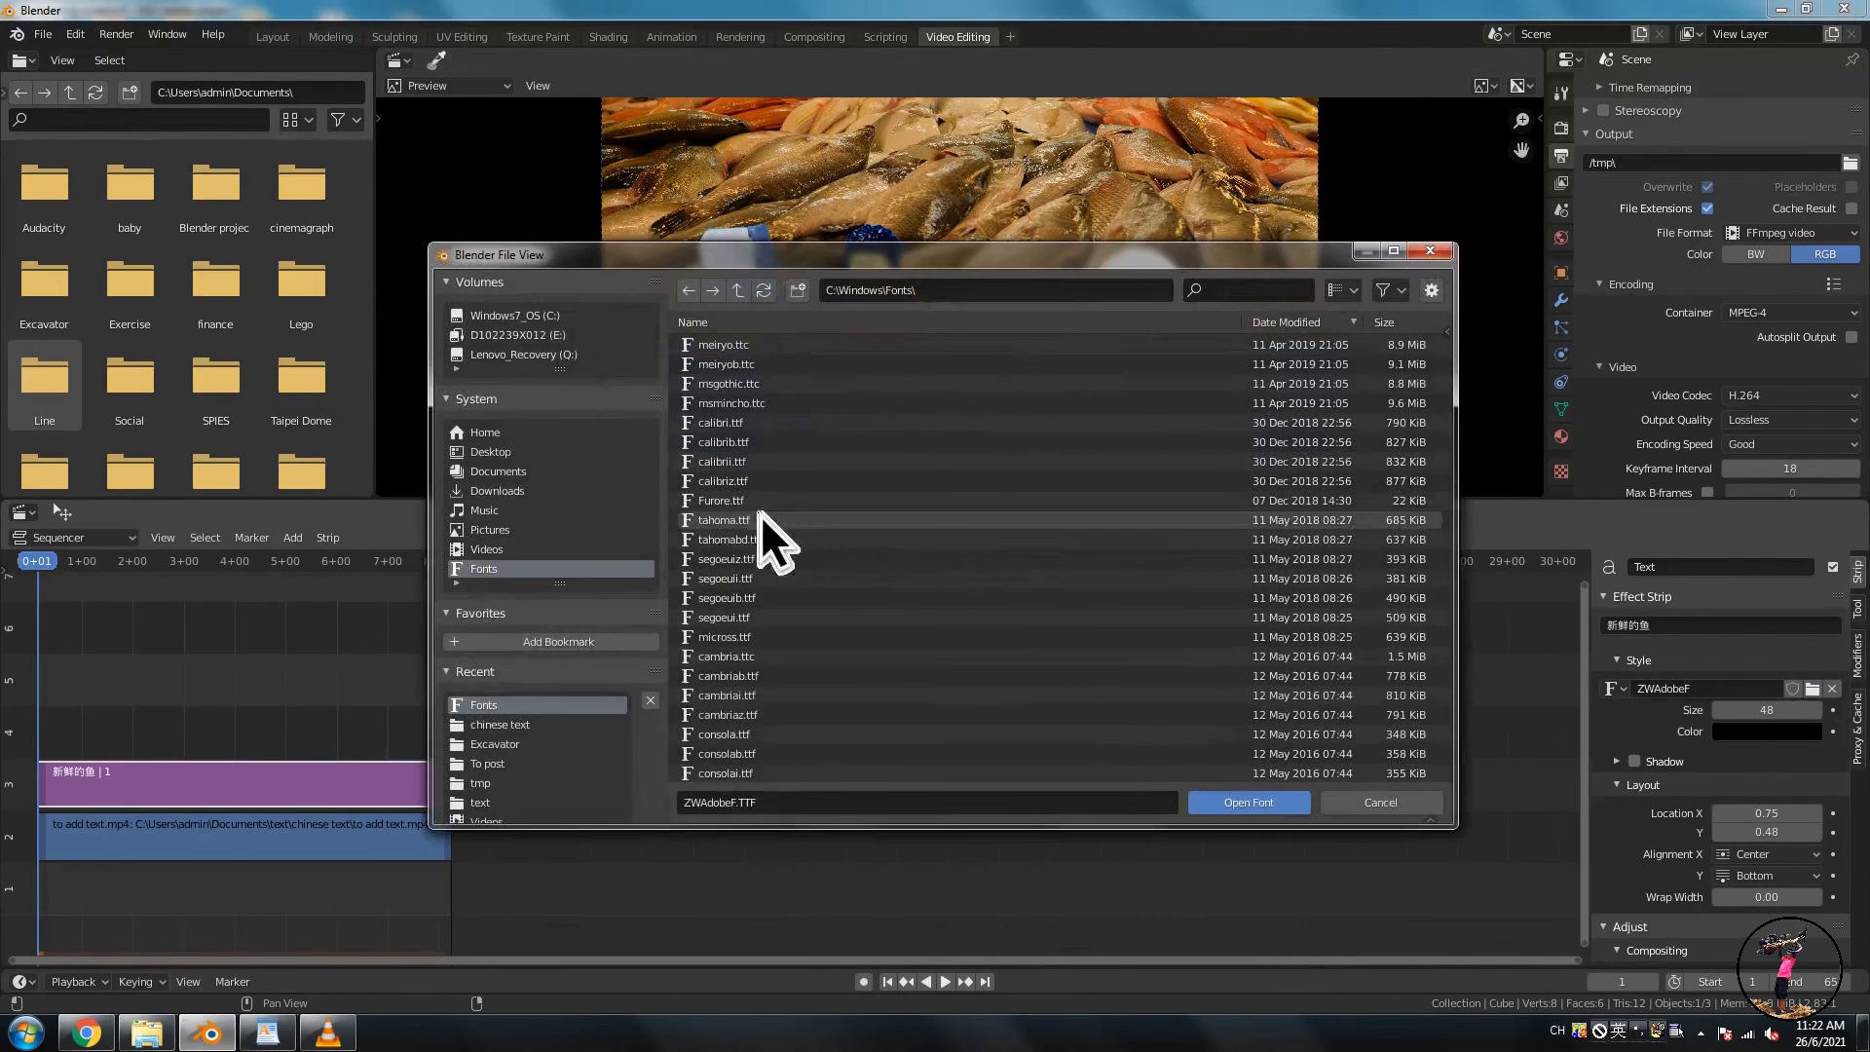
pyautogui.scroll(-10, 1449, 483)
pyautogui.click(786, 616)
pyautogui.click(1248, 802)
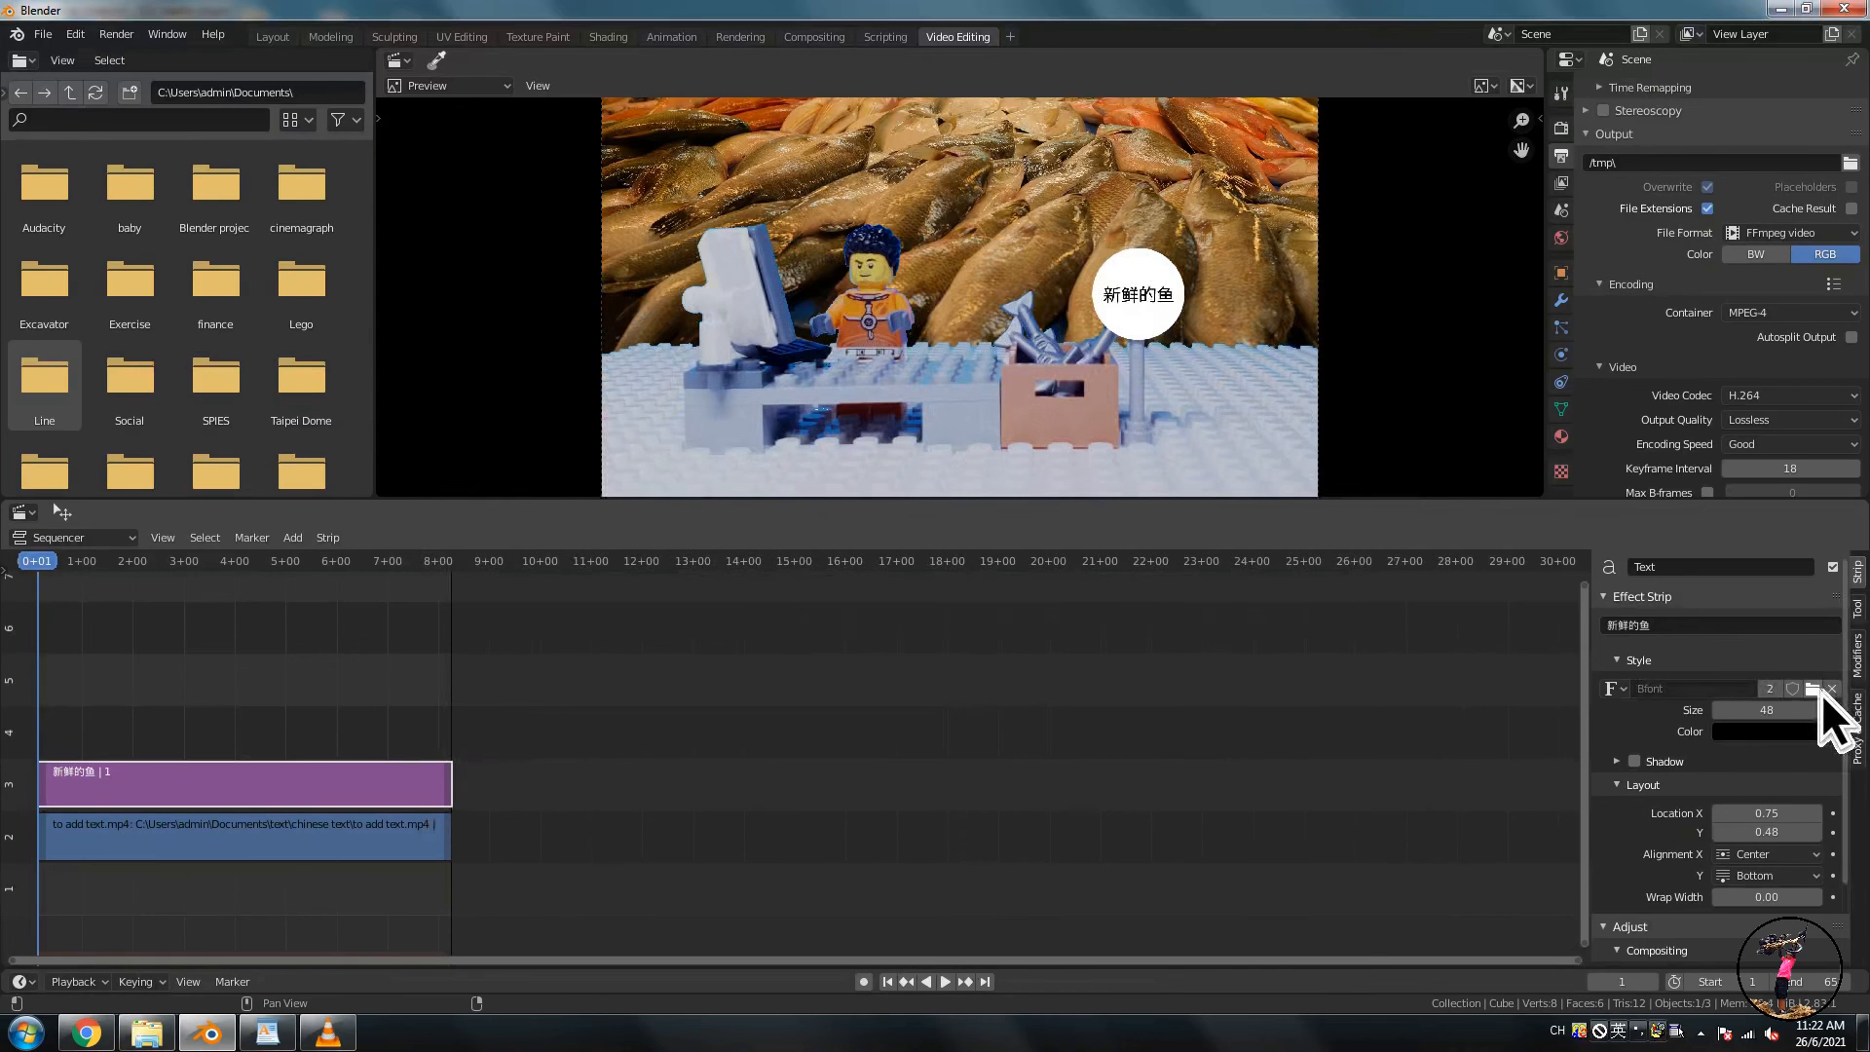
# - Load simfang.ttf from the Windows Fonts folder as the text strip's font
pyautogui.click(1813, 689)
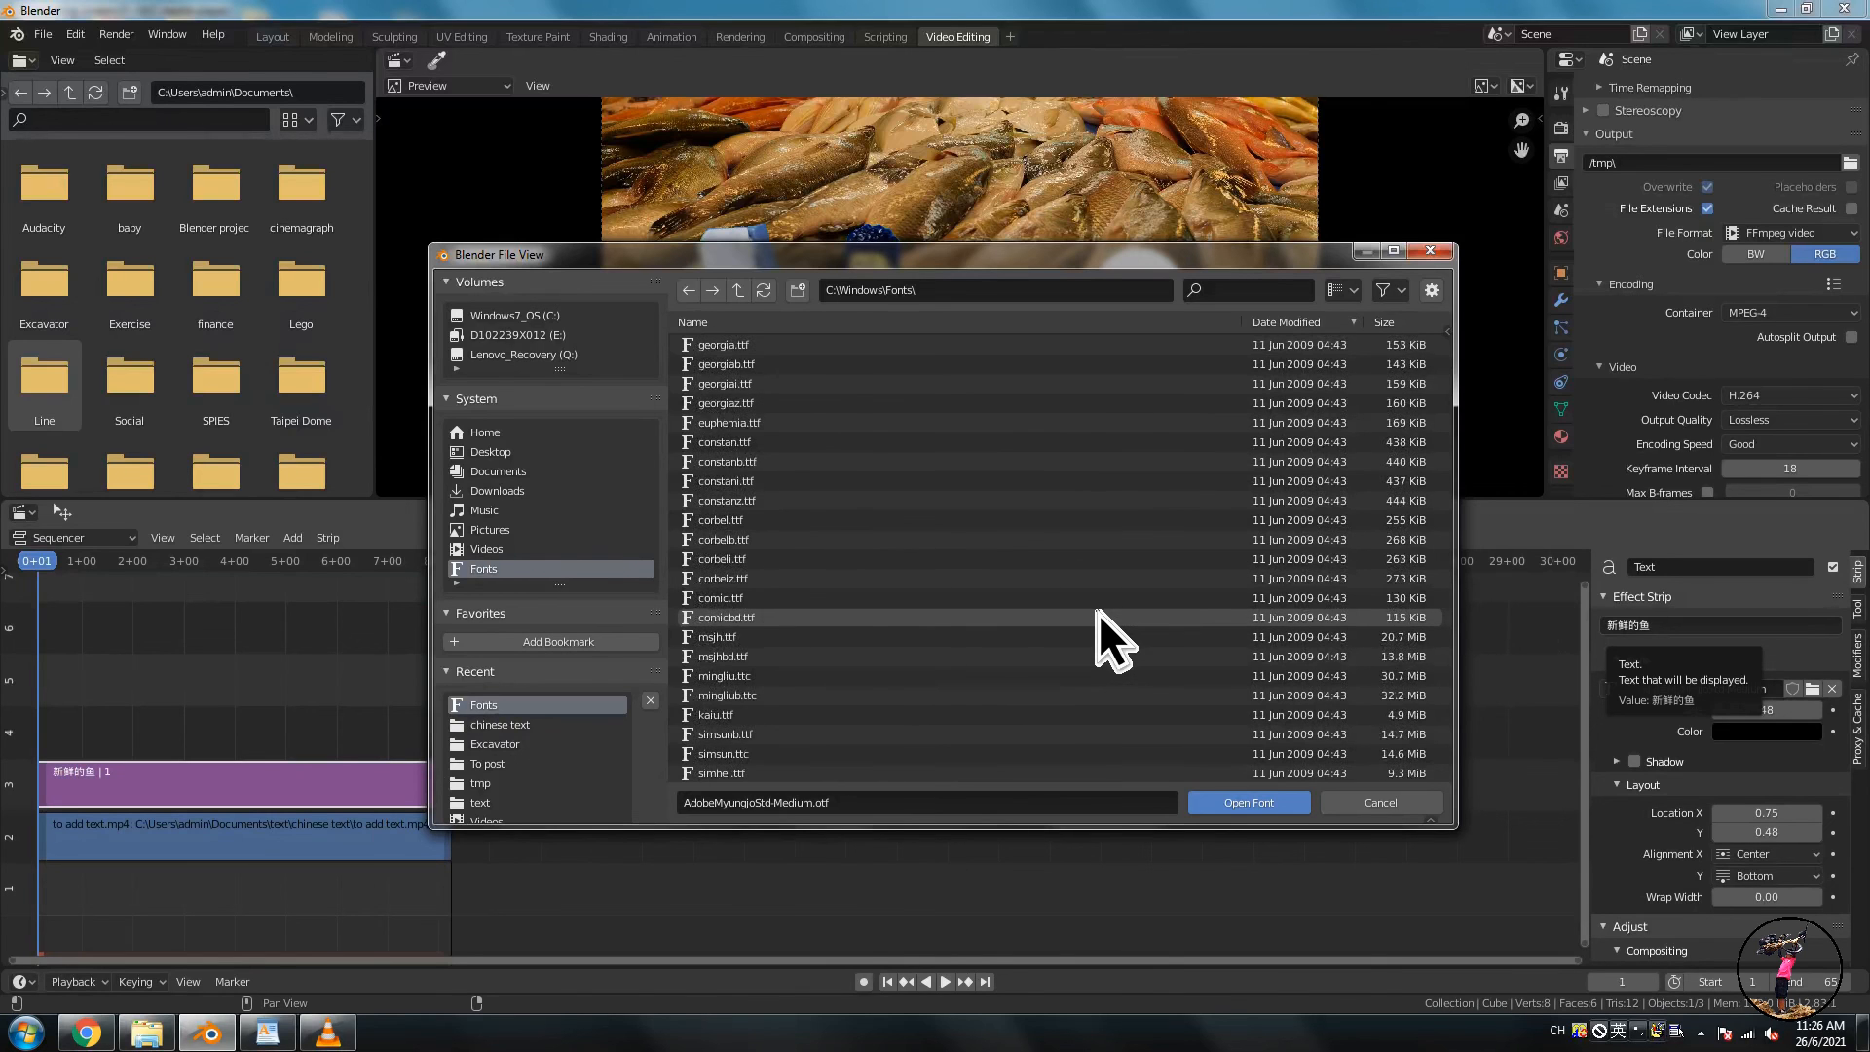
pyautogui.click(1046, 675)
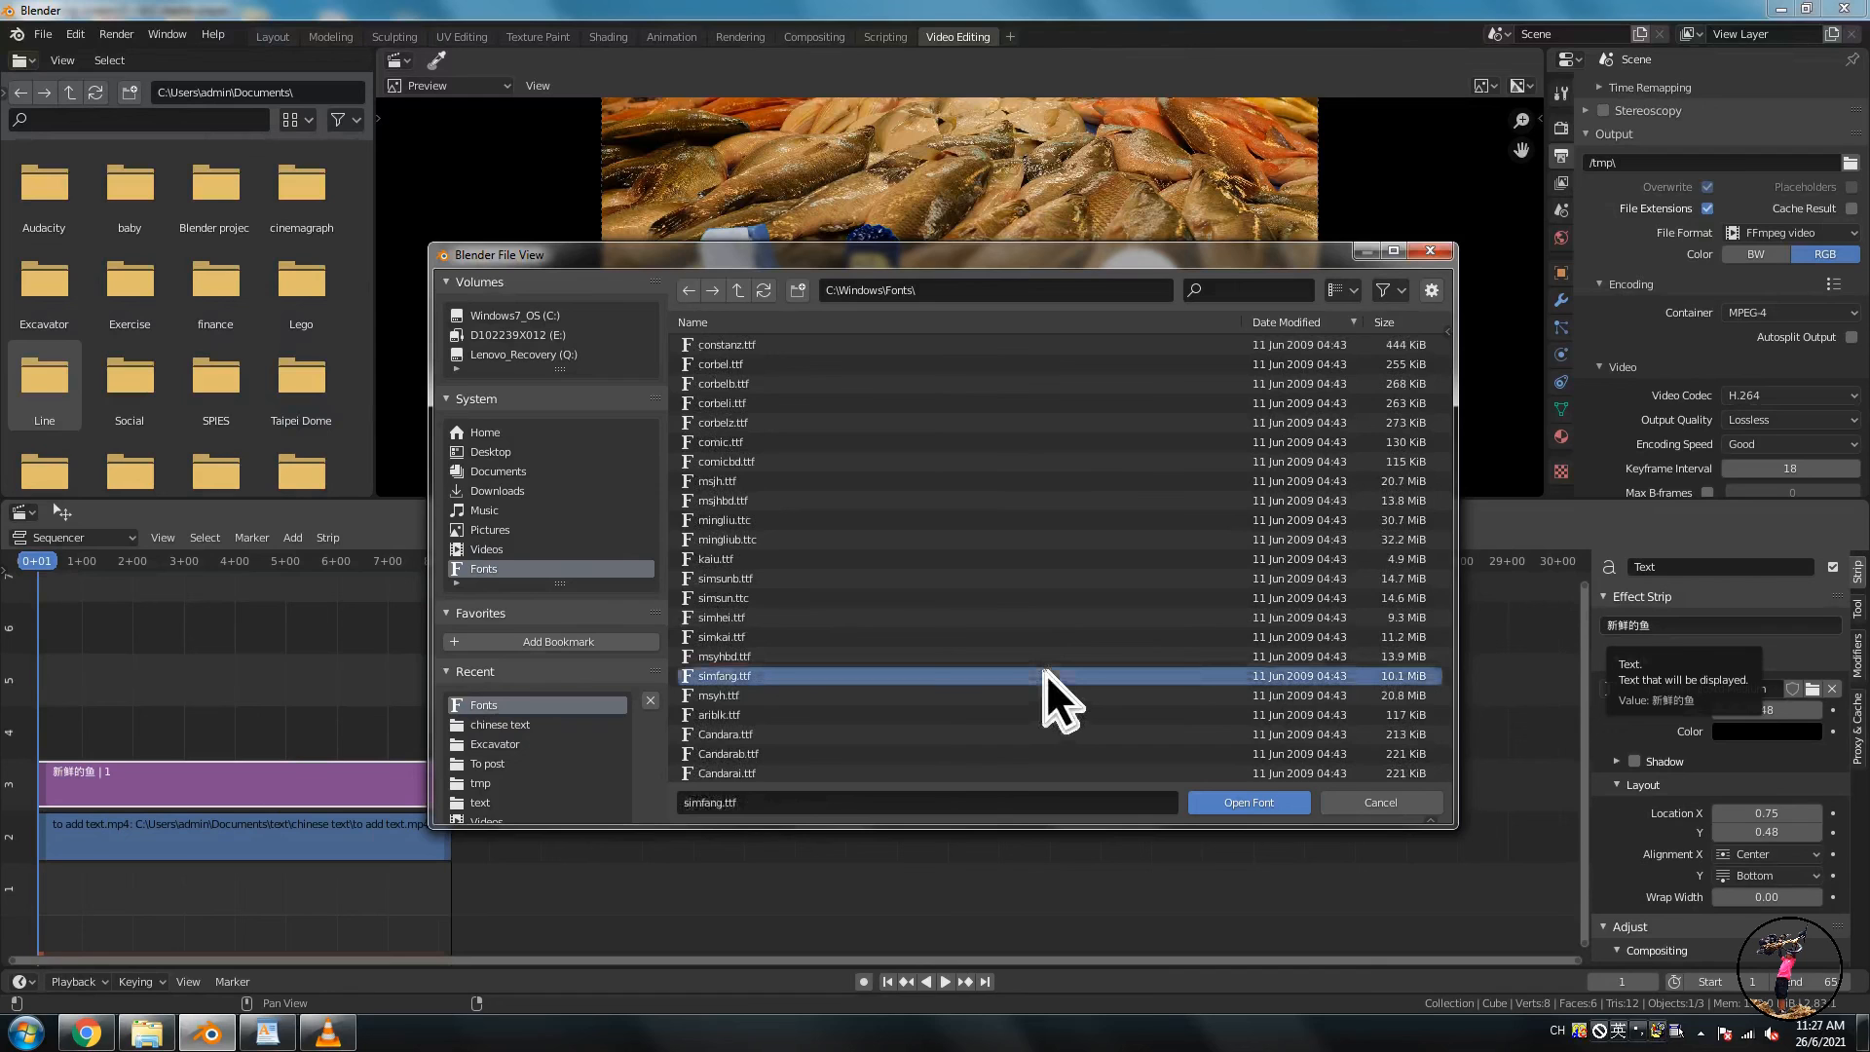
pyautogui.click(1249, 802)
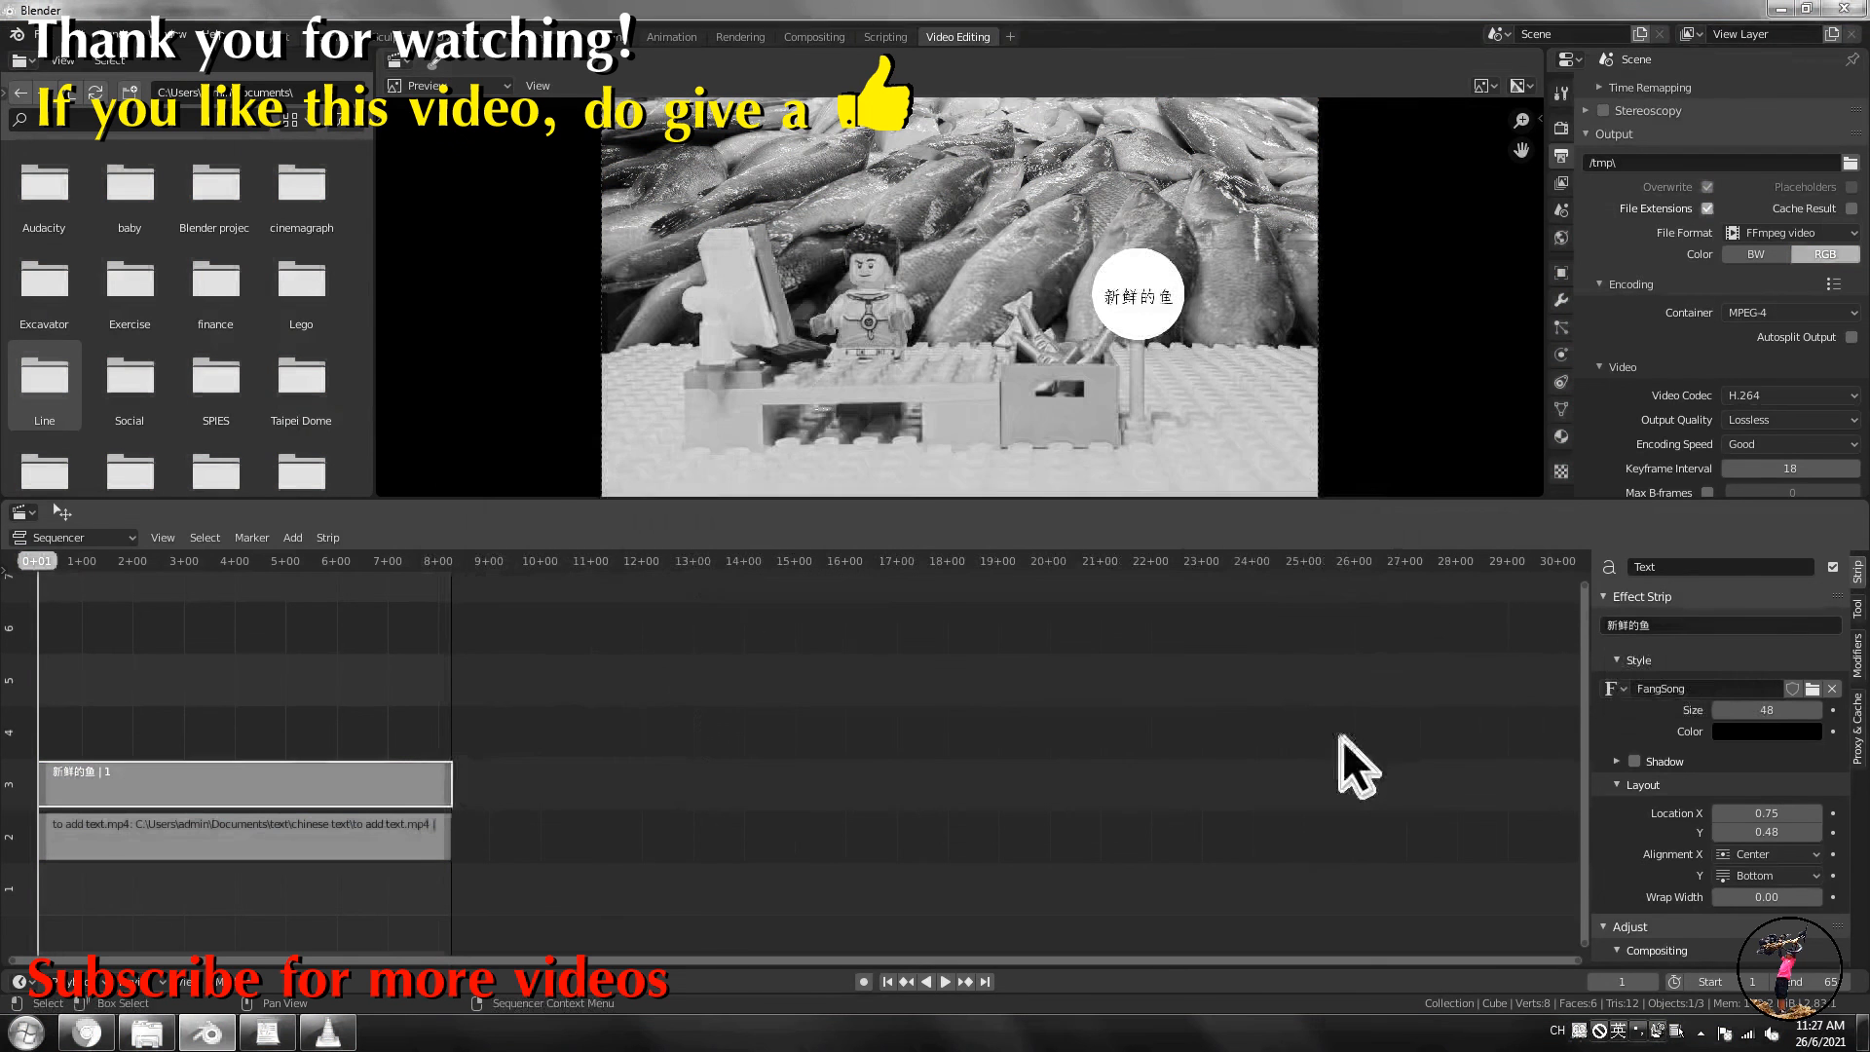